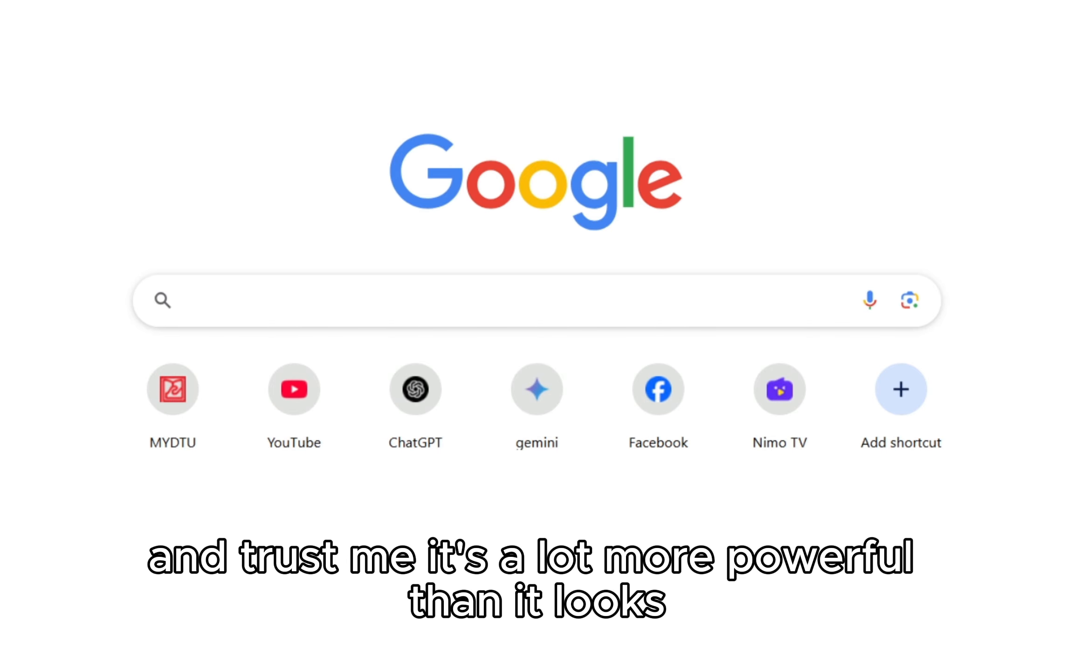
# Step: Search Google for "invideo AI" and open the official invideo.io website from the results
pyautogui.write('in')
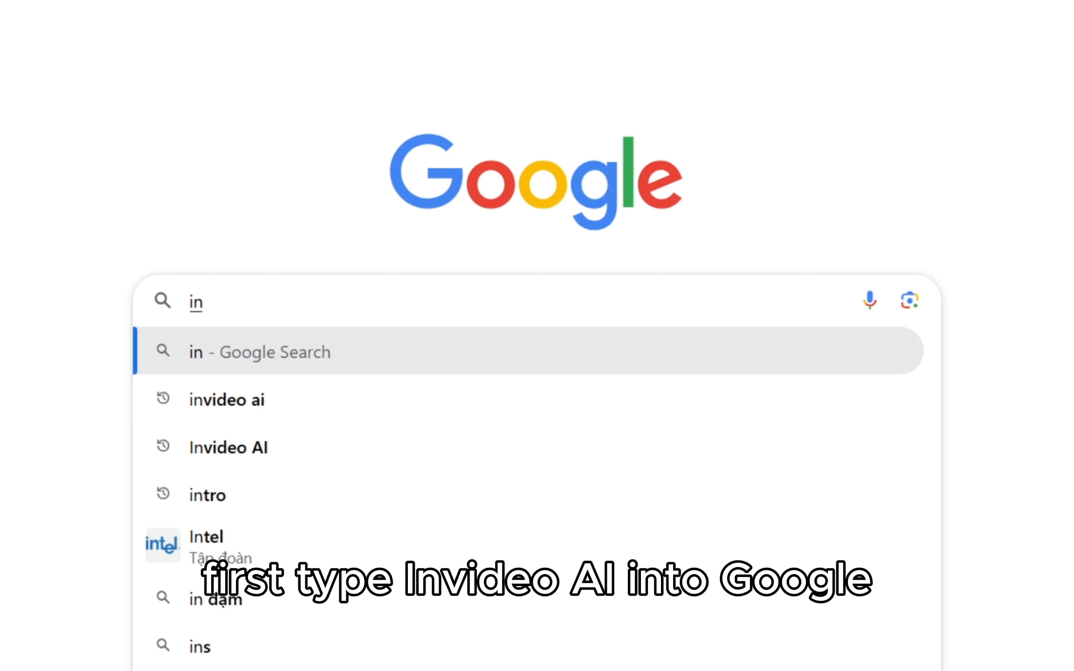
pyautogui.write('video AI')
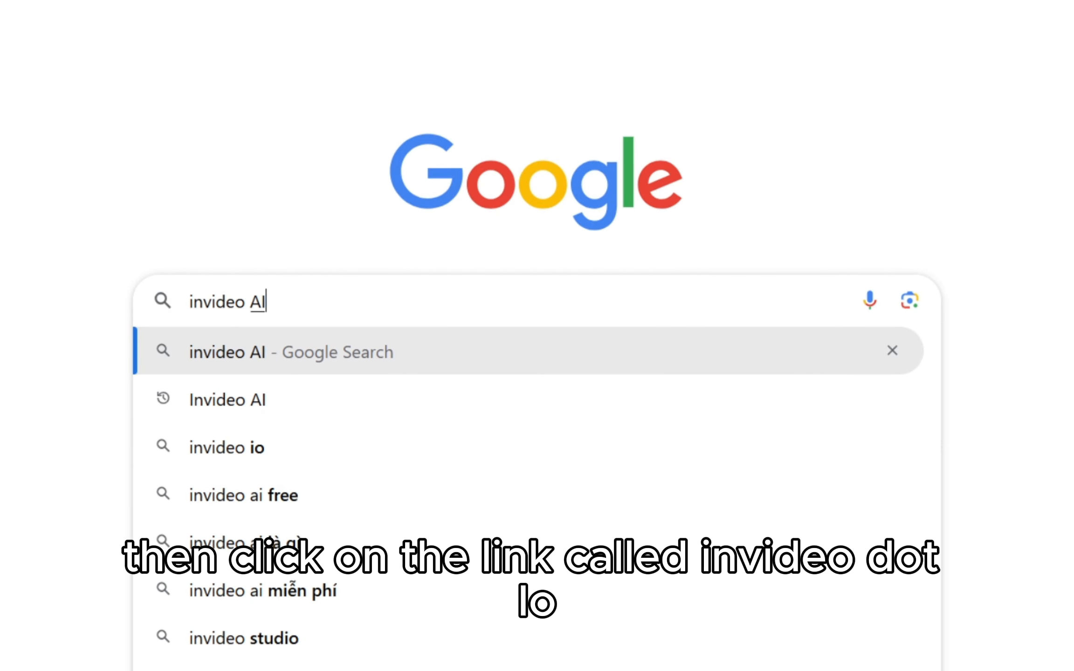
pyautogui.press('Return')
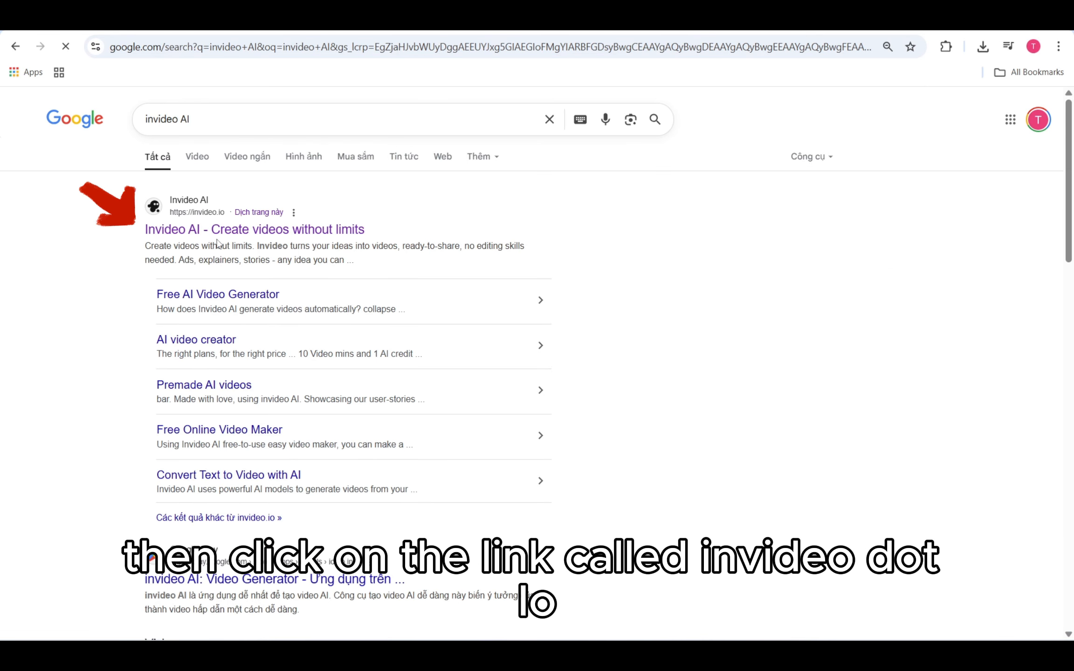
pyautogui.click(219, 229)
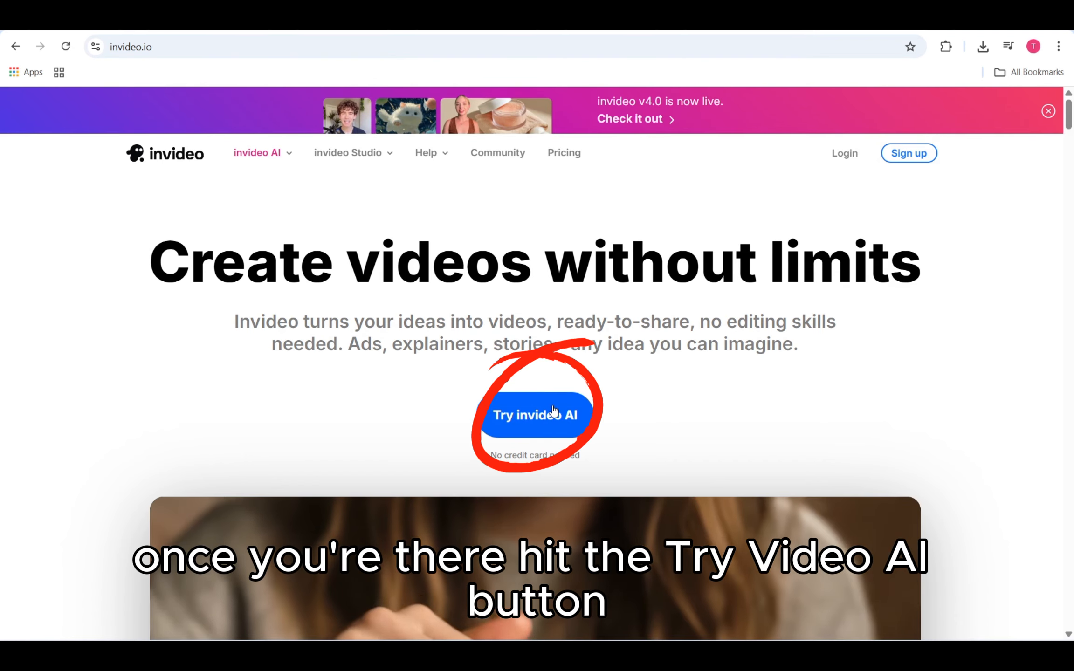
# Step: Start trying invideo AI and sign in with the first listed Google account
pyautogui.click(556, 412)
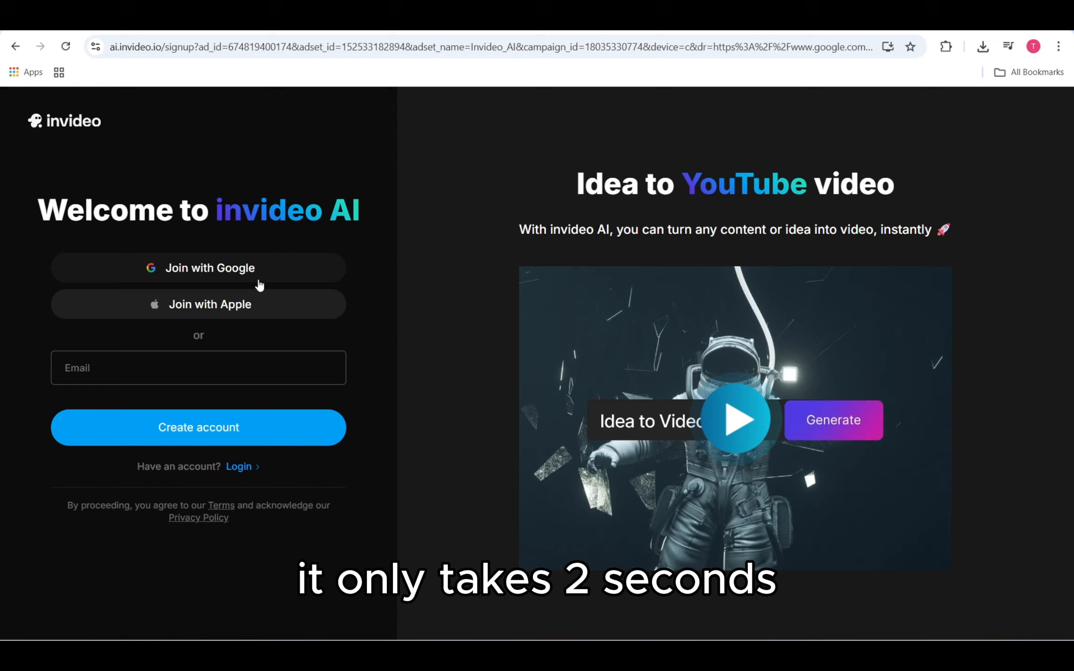
pyautogui.click(259, 279)
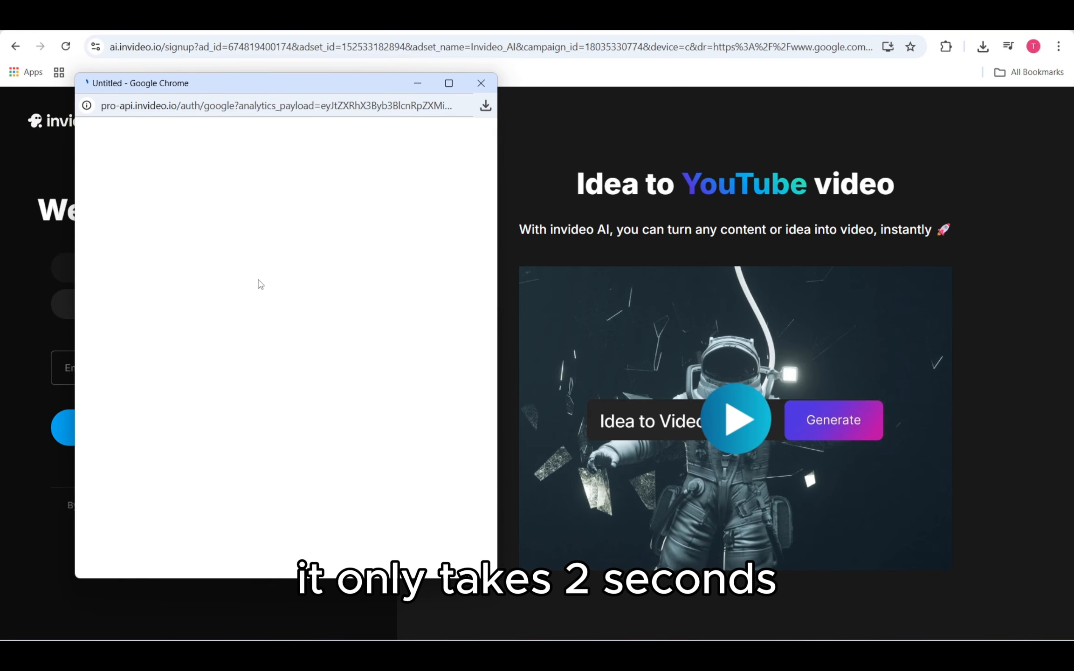
pyautogui.click(210, 365)
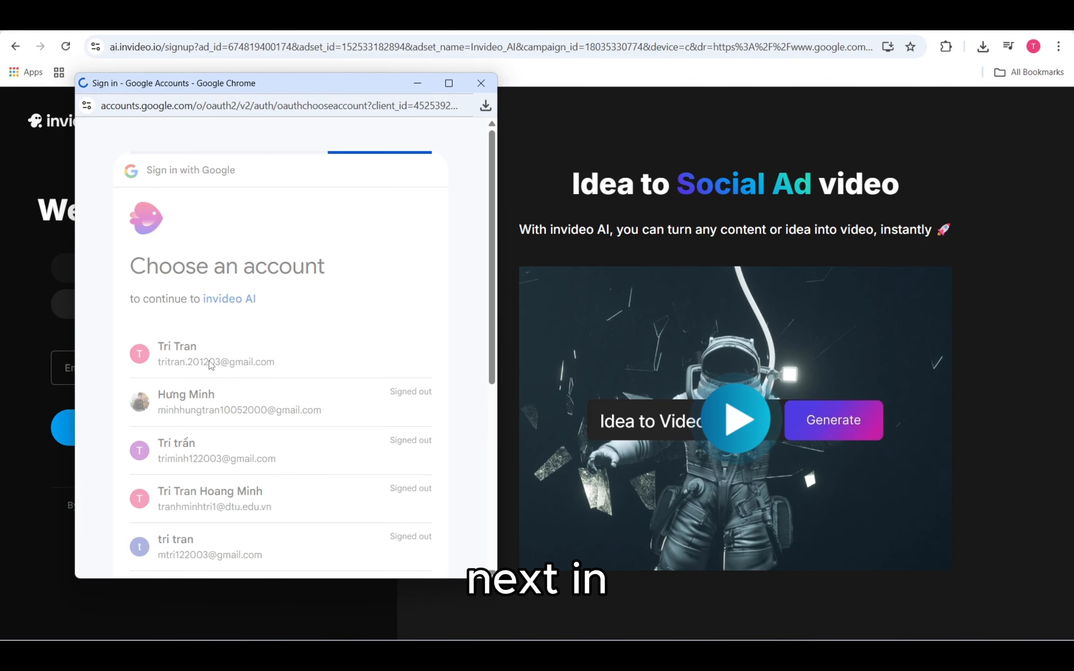
pyautogui.click(355, 485)
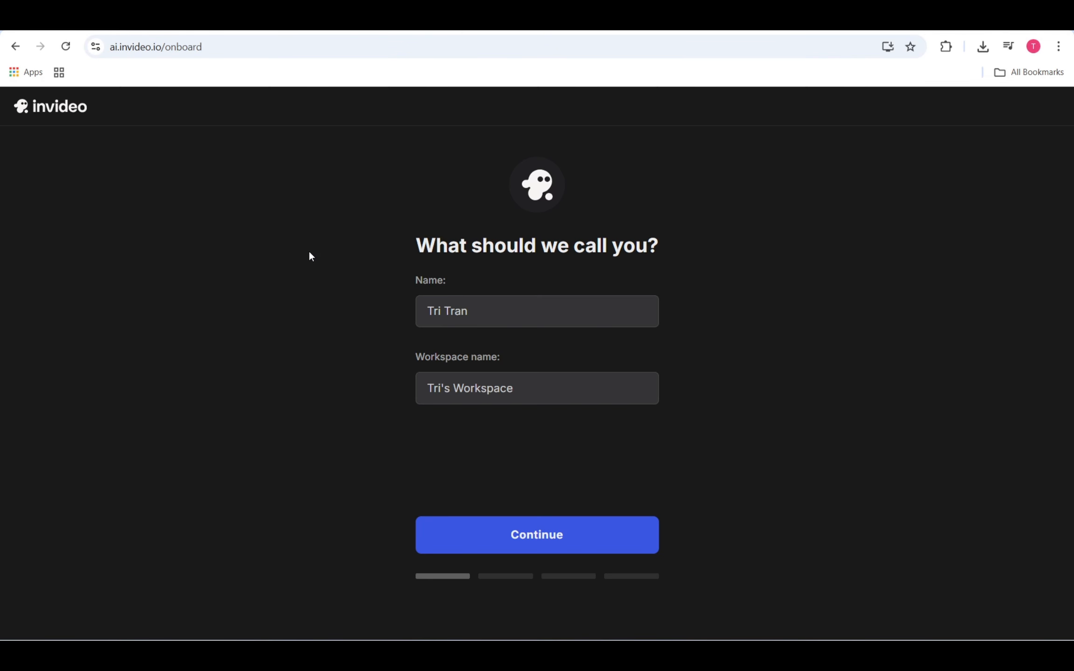
# Step: Accept the suggested name and workspace name, and complete the onboarding questions with Content creator as the role
pyautogui.click(556, 535)
pyautogui.click(485, 362)
pyautogui.click(527, 526)
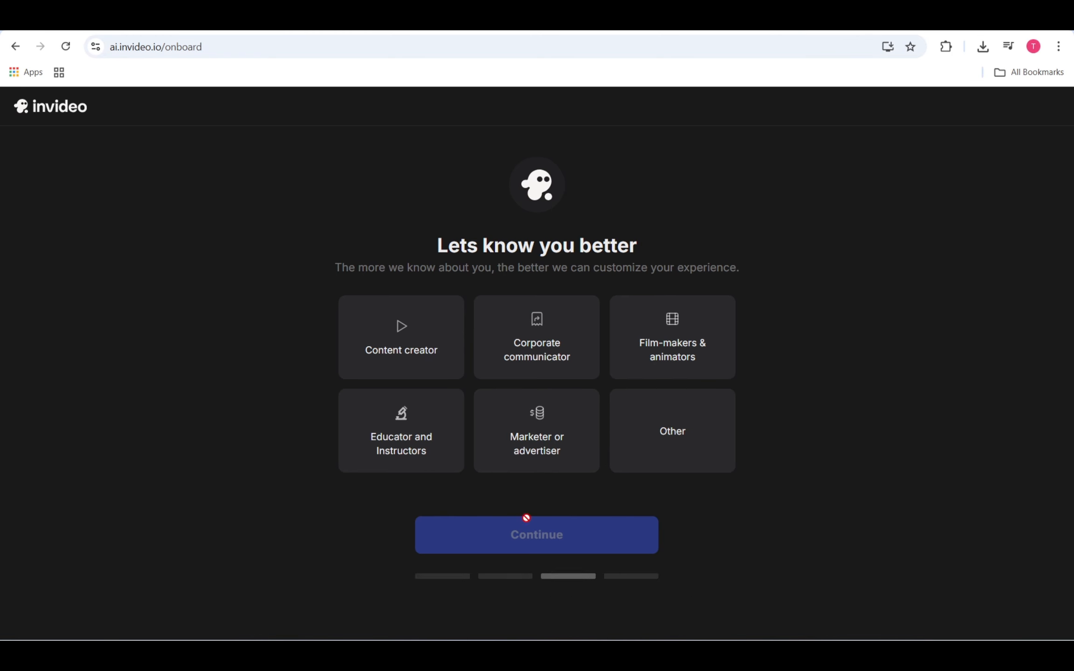
pyautogui.click(443, 363)
pyautogui.click(536, 541)
# Step: Enter the year of birth and submit it to complete onboarding
pyautogui.click(543, 319)
pyautogui.write('2')
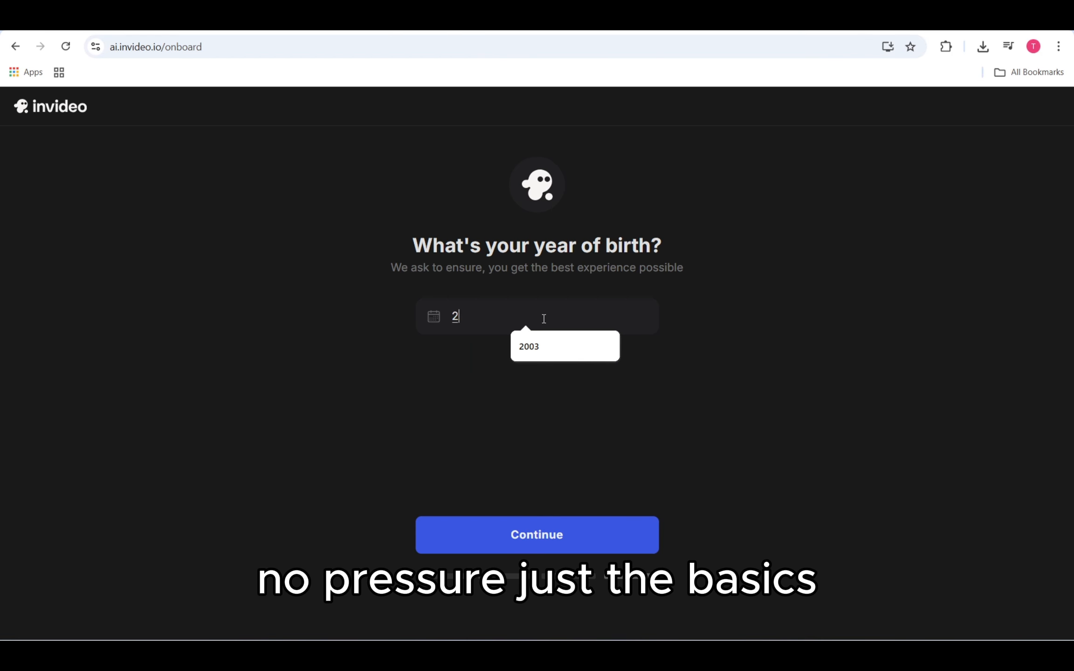
pyautogui.write('003')
pyautogui.press('Return')
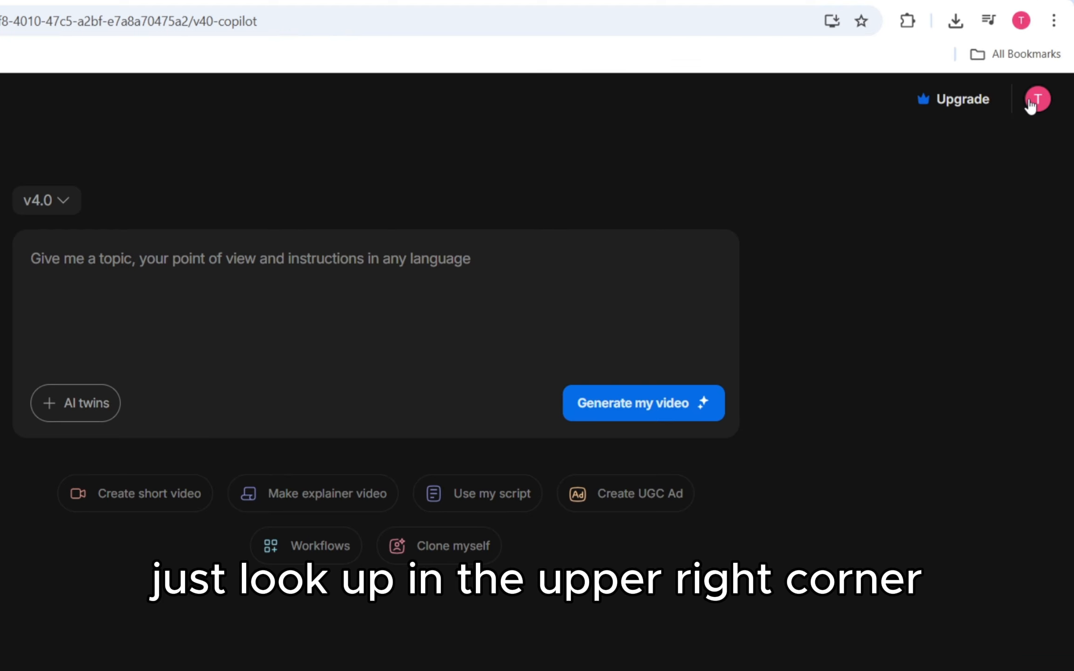
# Step: Enable Beta features in the workspace settings and return to the video creation page
pyautogui.click(1033, 102)
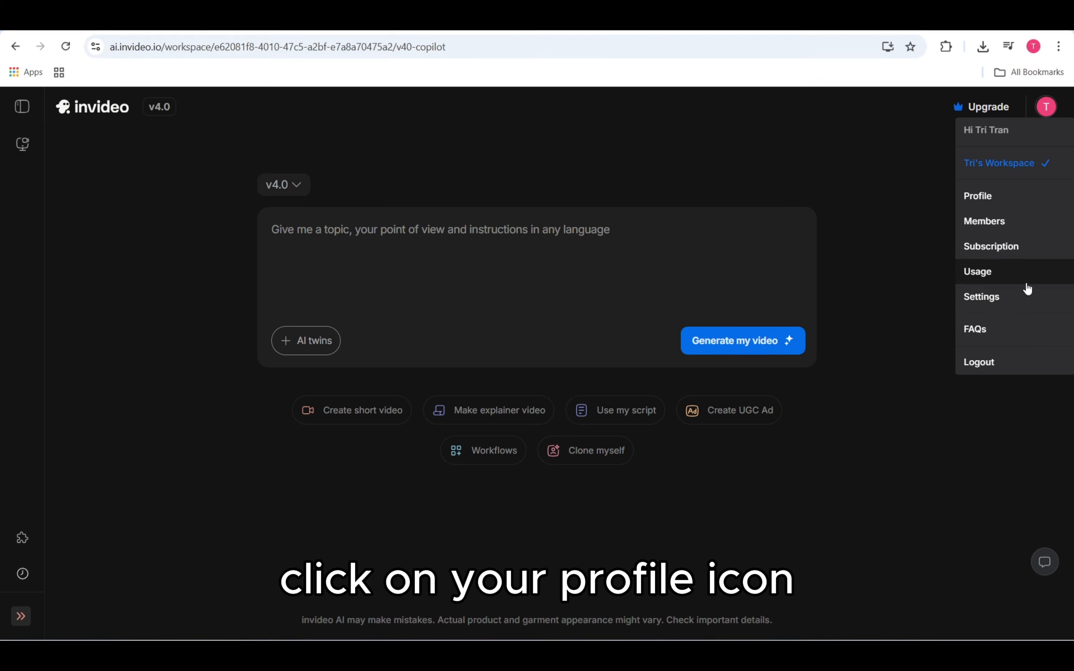
pyautogui.click(1009, 347)
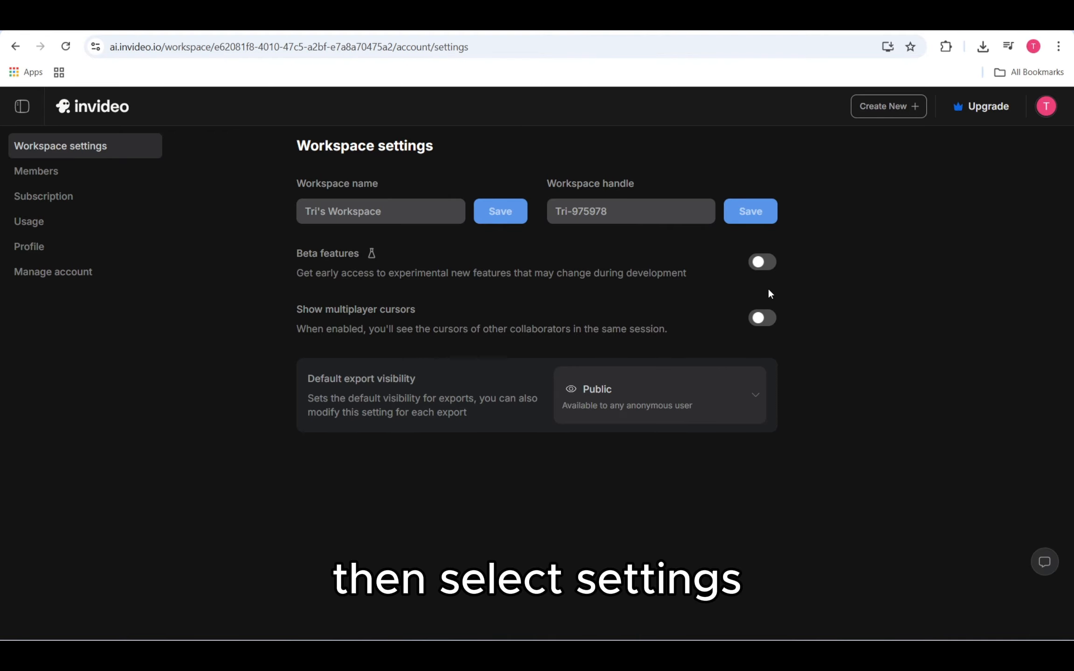
pyautogui.click(768, 270)
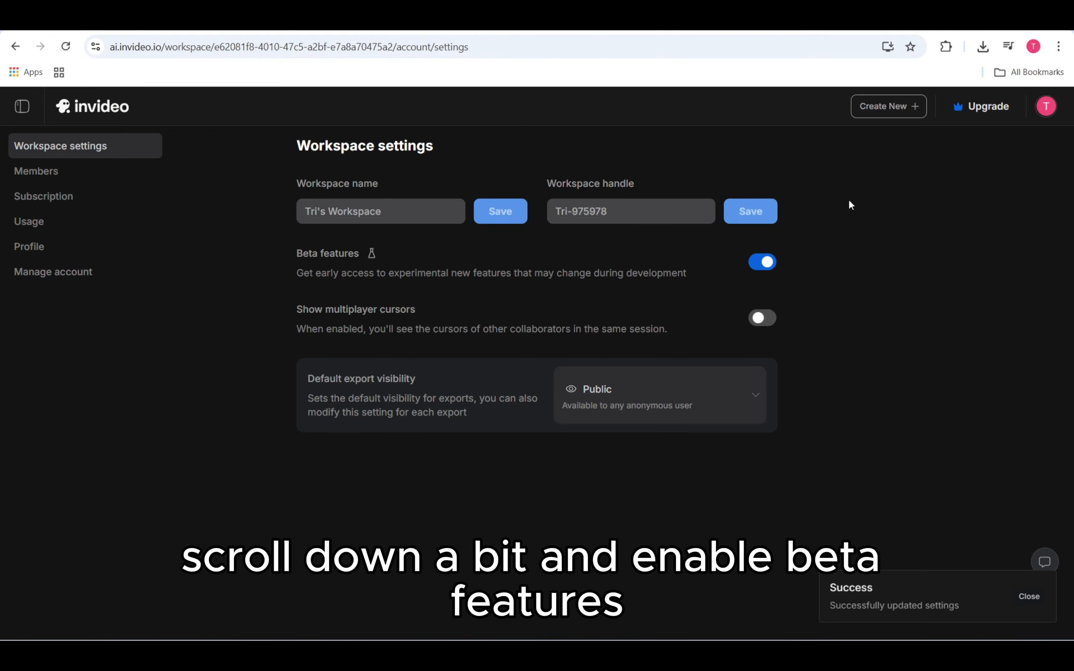
pyautogui.click(881, 111)
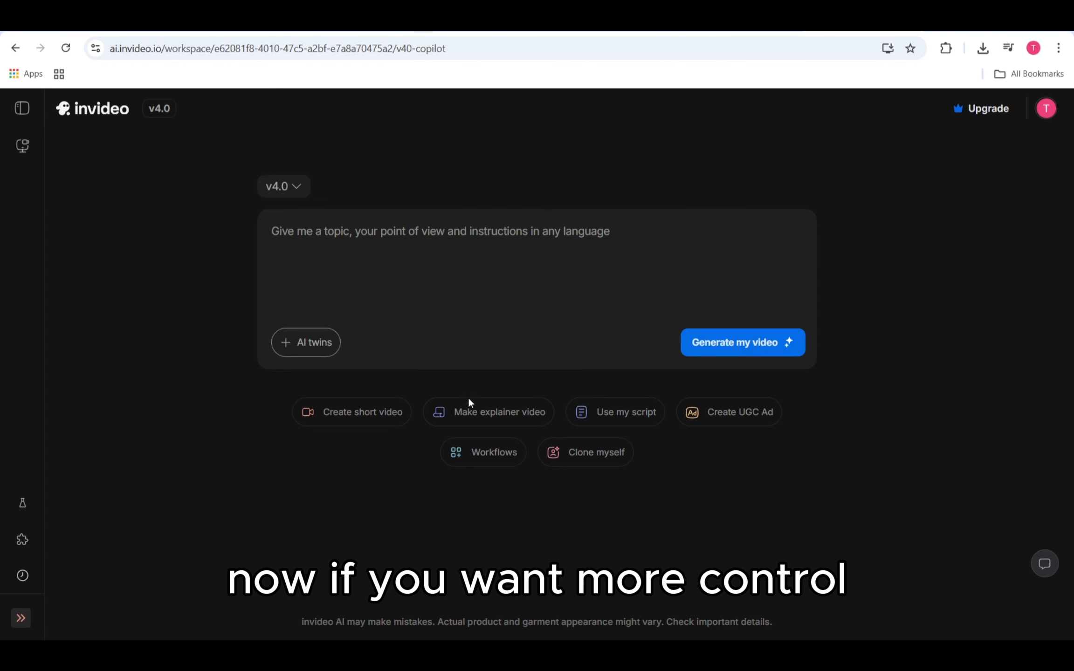
# Step: Open the Short video workflow and set up a fast paced YouTube Shorts video on the topic "What If You Never Slept Again?"
pyautogui.click(495, 470)
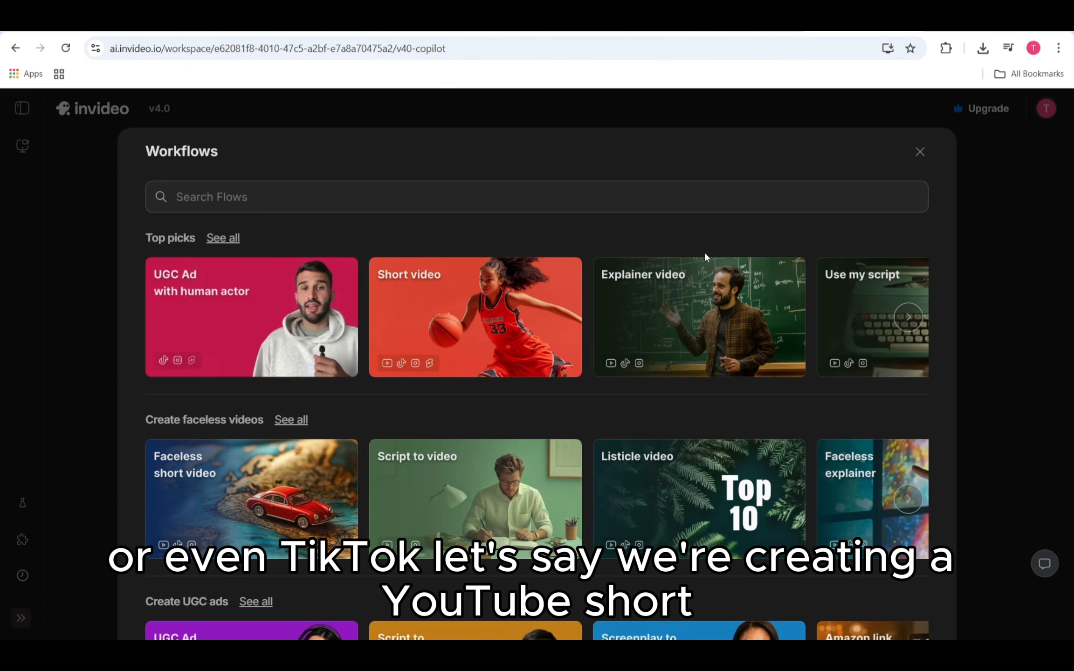
pyautogui.click(520, 303)
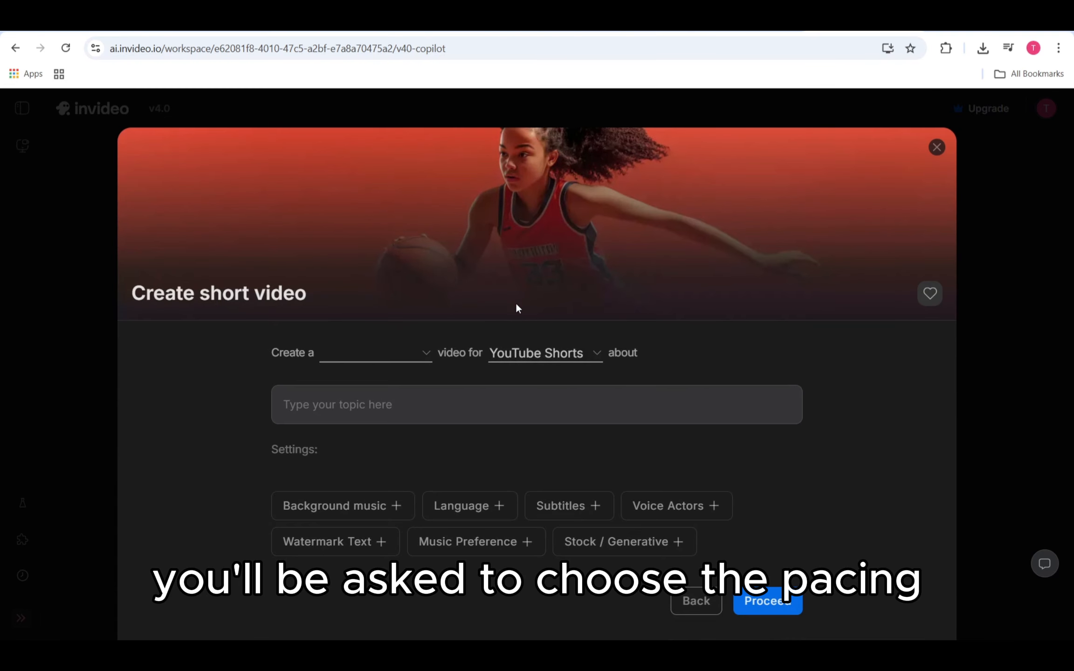
pyautogui.click(391, 352)
pyautogui.click(394, 380)
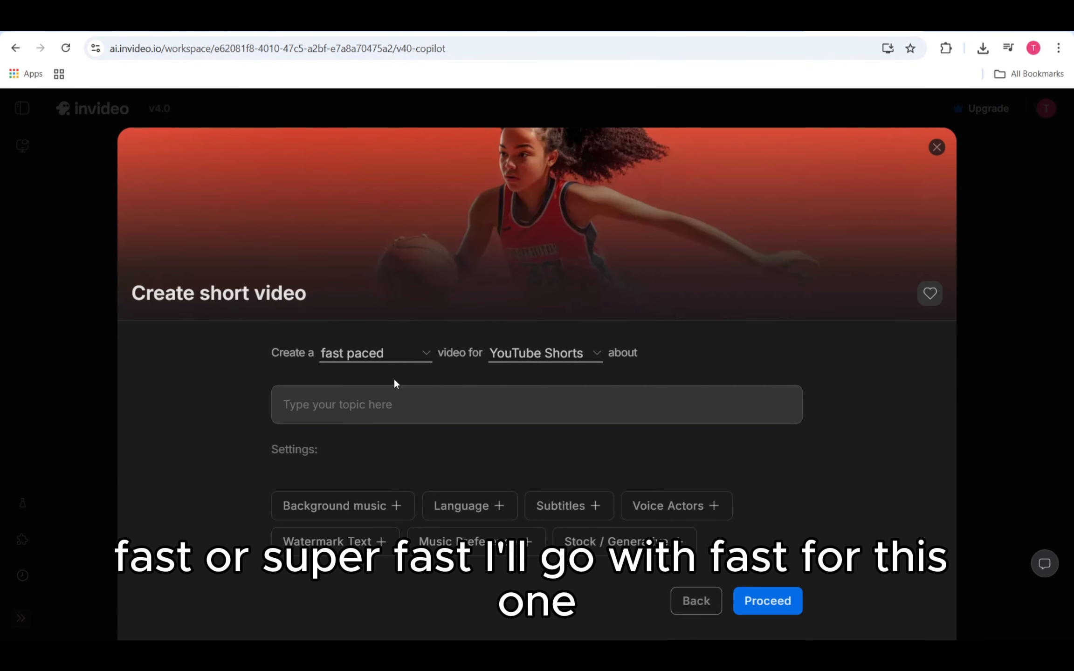
pyautogui.click(400, 404)
pyautogui.write('What If You Never Slept Again?"')
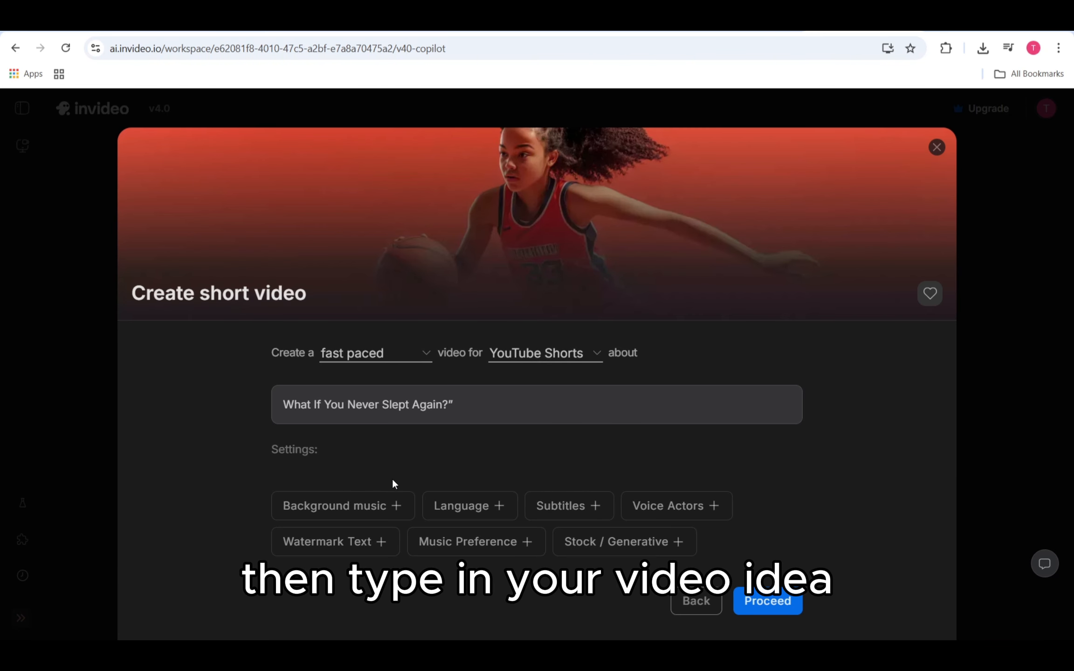
# Step: Add the background music setting to the short video and describe the music as "secret"
pyautogui.click(341, 501)
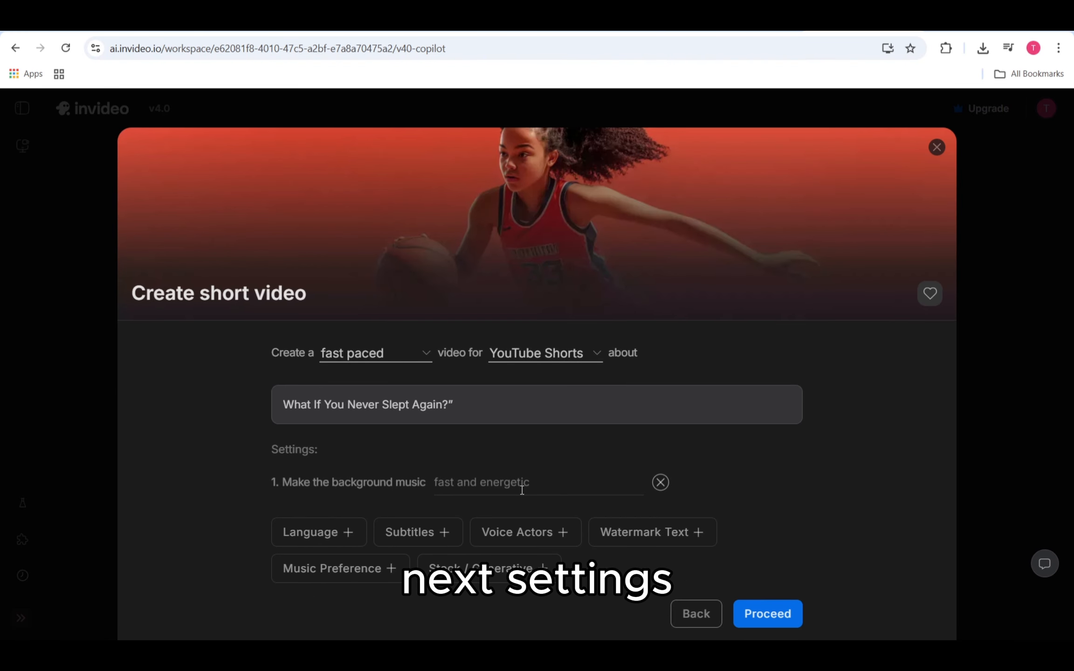
pyautogui.click(660, 482)
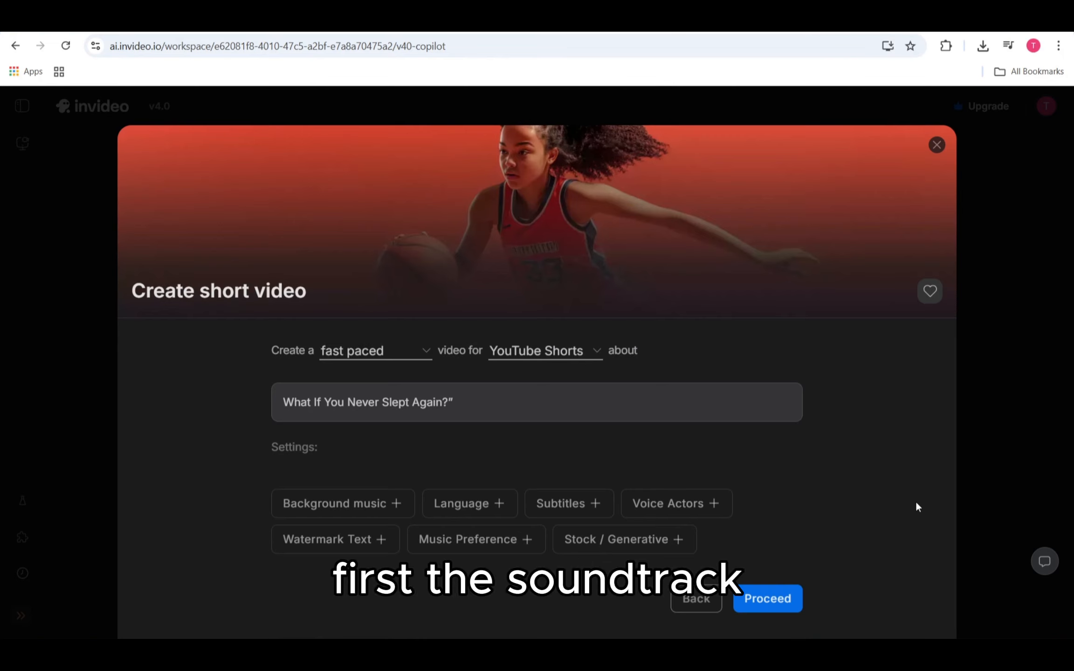
pyautogui.click(335, 501)
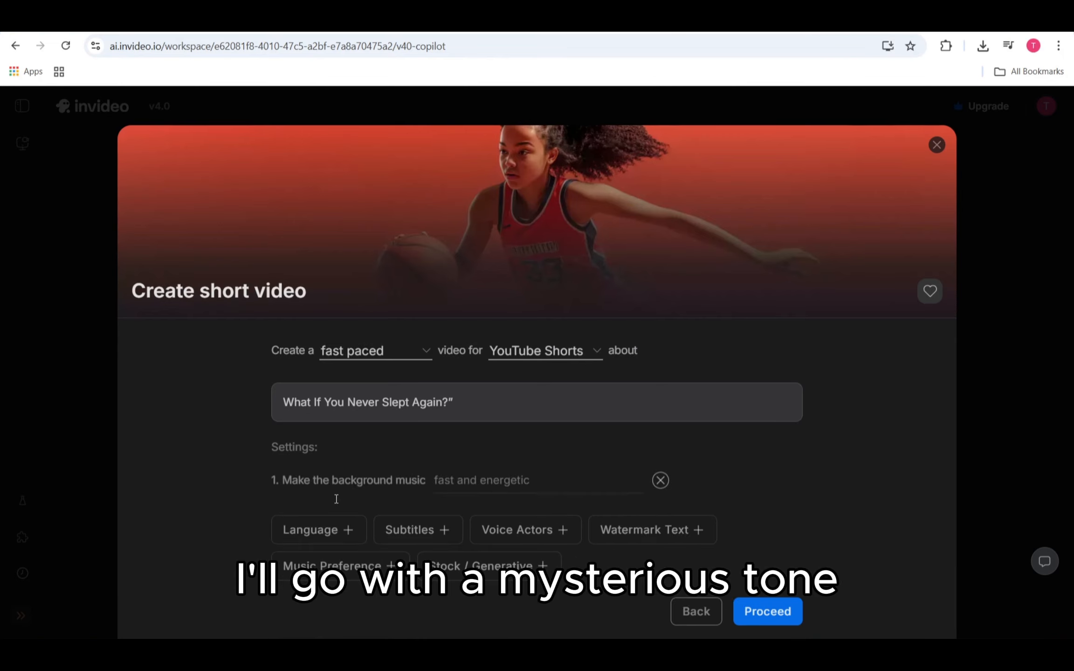
pyautogui.click(506, 481)
pyautogui.write('sec')
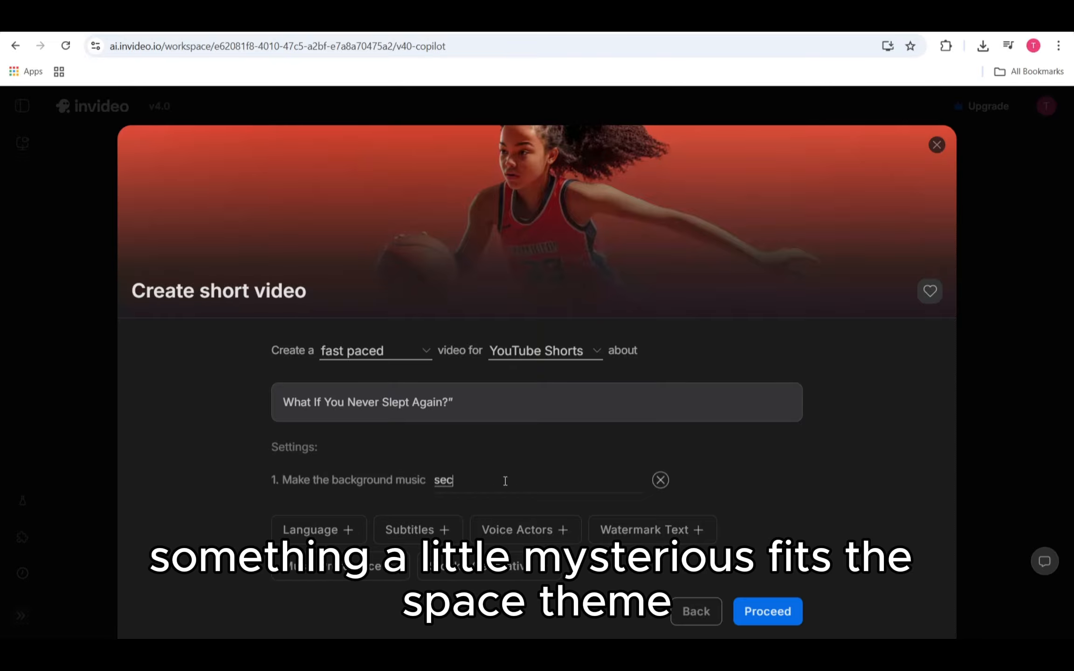
pyautogui.write('ret')
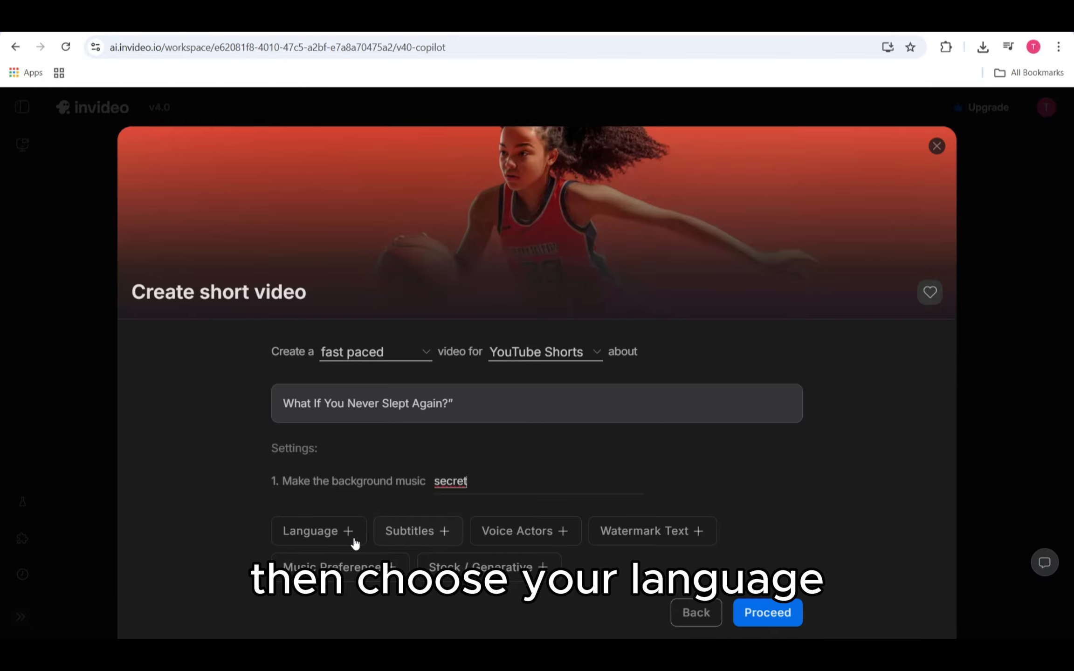
# Step: Add the language setting with English and the subtitle setting with "Add any subtitle"
pyautogui.click(317, 526)
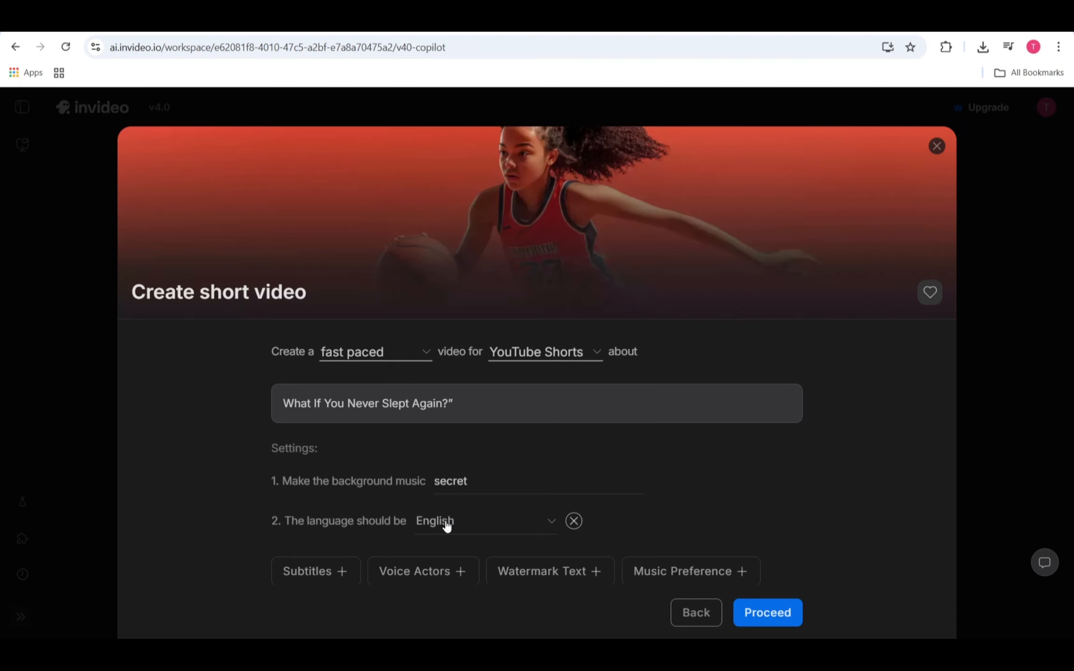
pyautogui.click(314, 571)
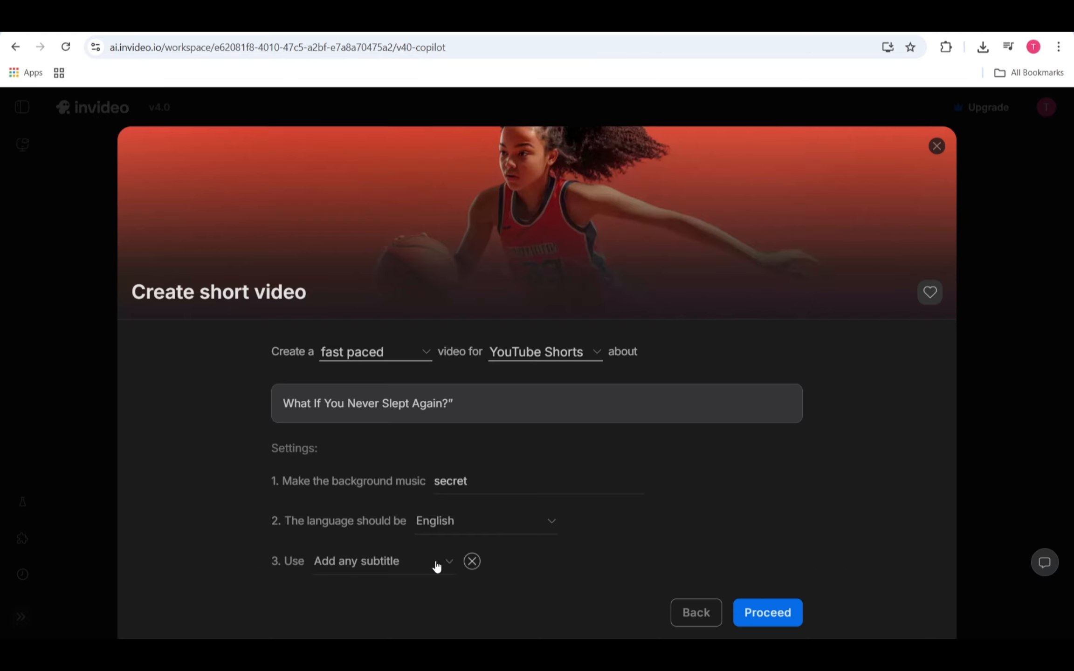
# Step: Add the voice actor setting, keeping "any" as the type and the generic "voice" option
pyautogui.scroll(-3, 462, 522)
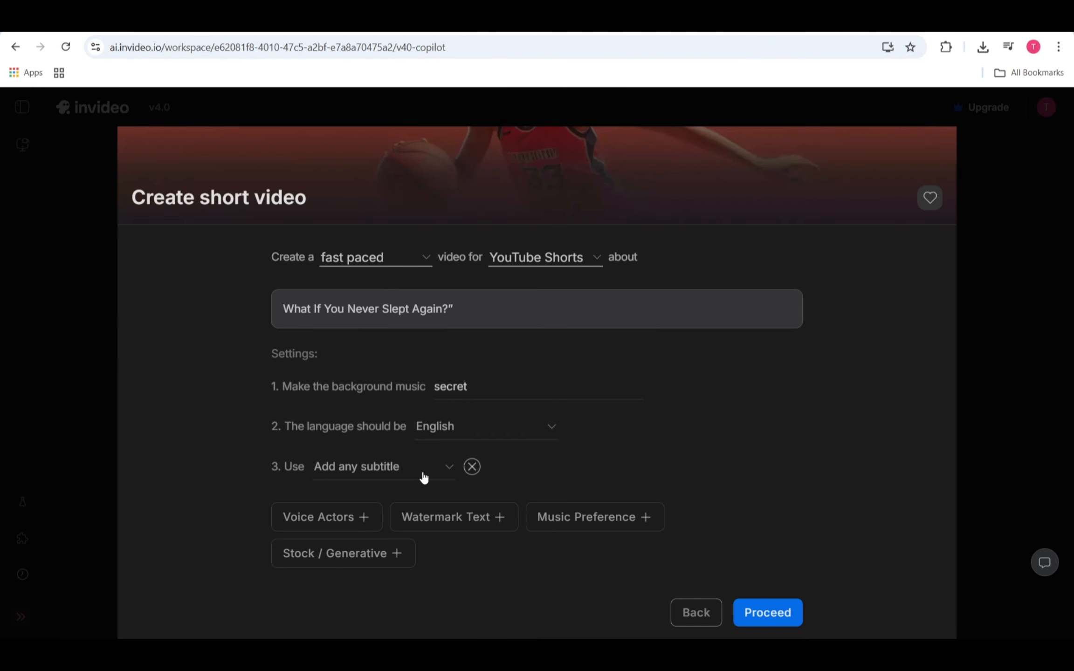
pyautogui.click(326, 520)
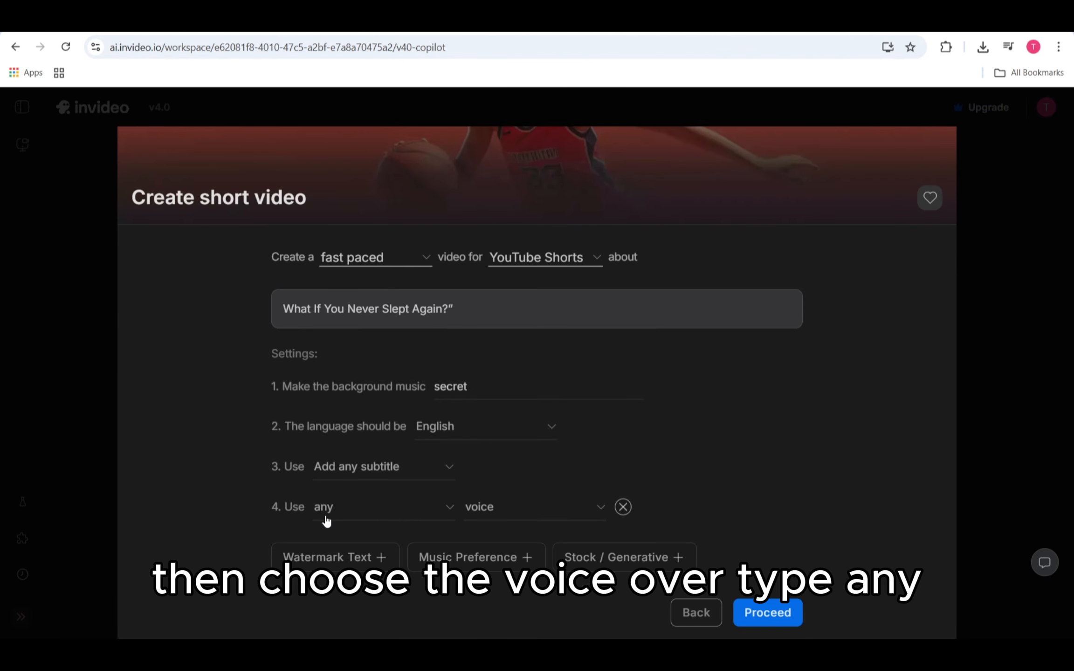
pyautogui.click(412, 513)
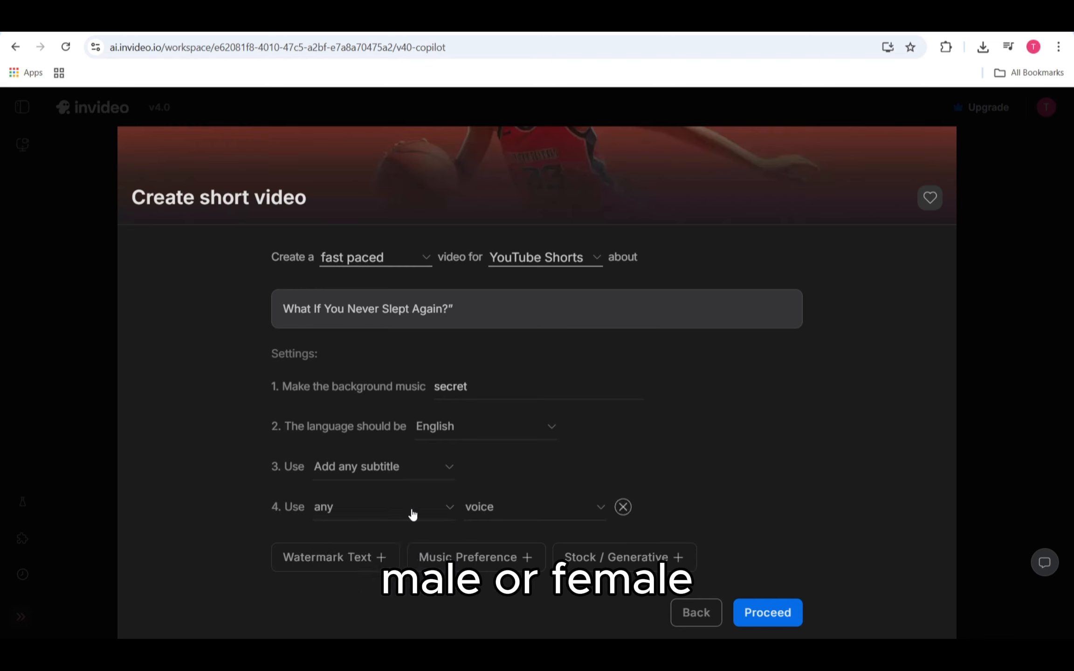
pyautogui.click(557, 513)
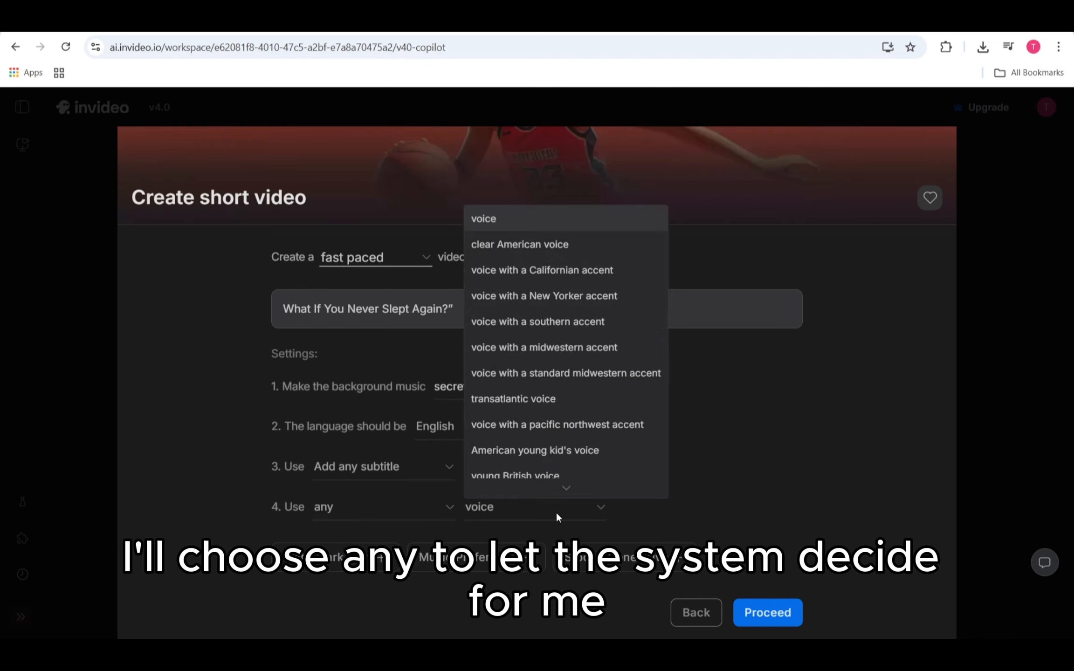
pyautogui.click(556, 514)
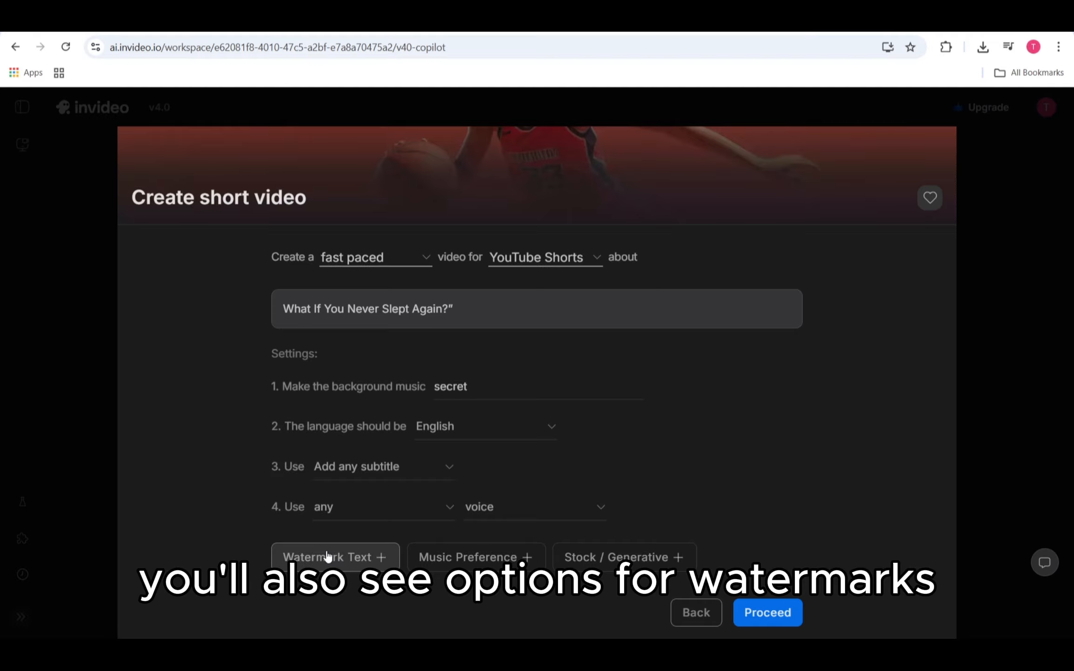
# Step: Add the watermark text setting without text and the music preference setting with "Use Youtube Audio Library only"
pyautogui.click(348, 552)
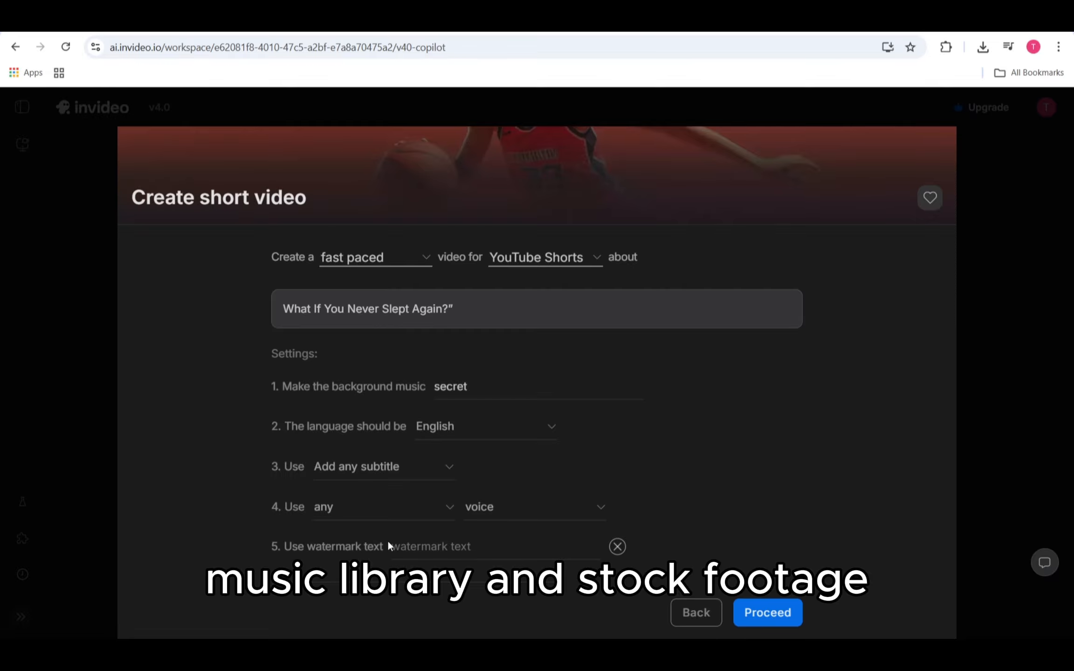
pyautogui.scroll(-1, 397, 534)
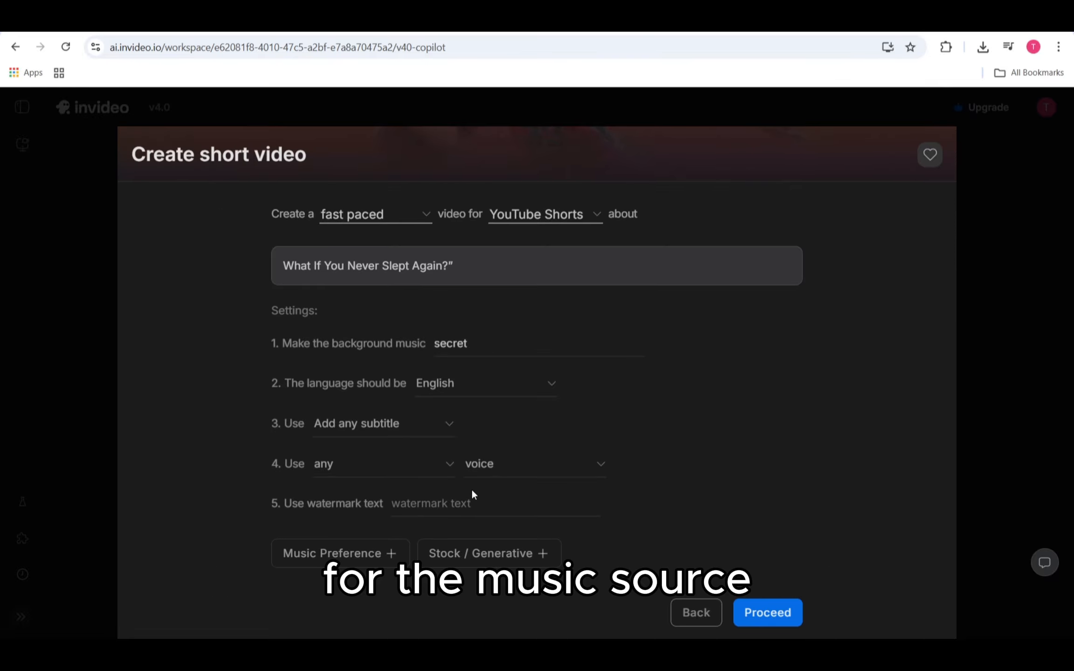
pyautogui.click(355, 556)
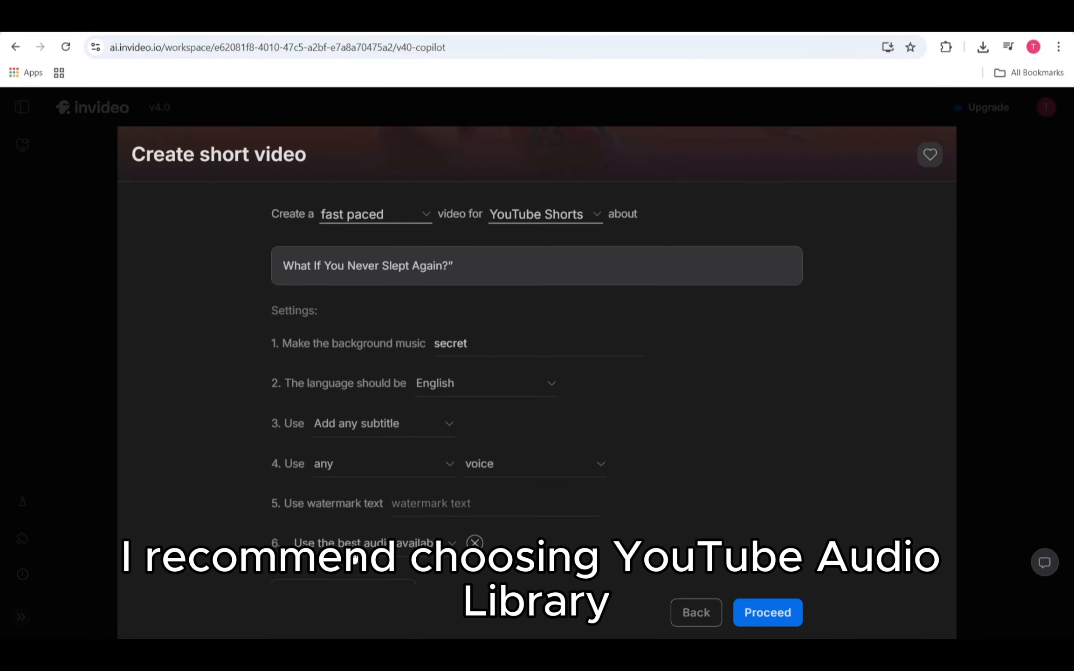
pyautogui.click(356, 558)
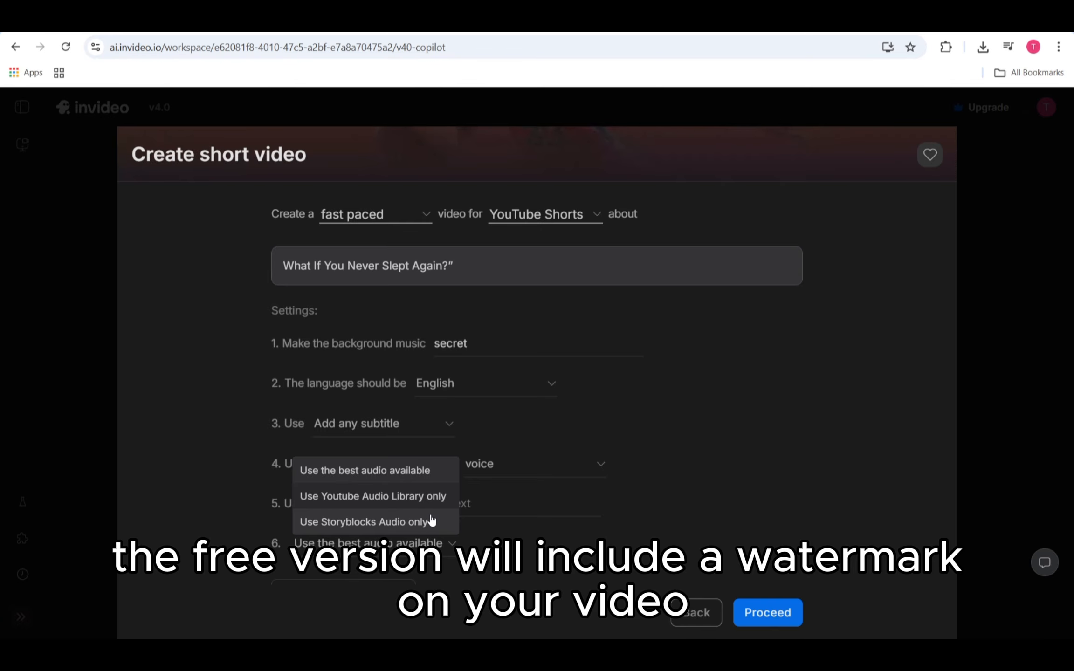
pyautogui.click(408, 495)
pyautogui.scroll(-1, 409, 493)
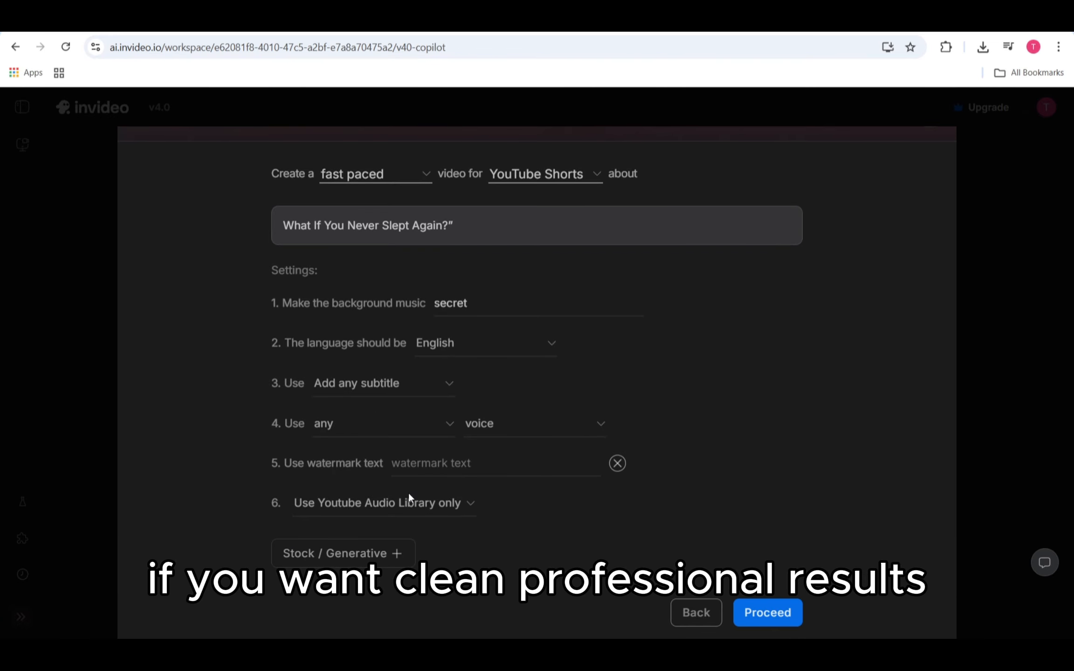
# Step: Add the stock/generative setting with "only stock media" and the stock preference setting with "Use iStock as needed"
pyautogui.click(354, 555)
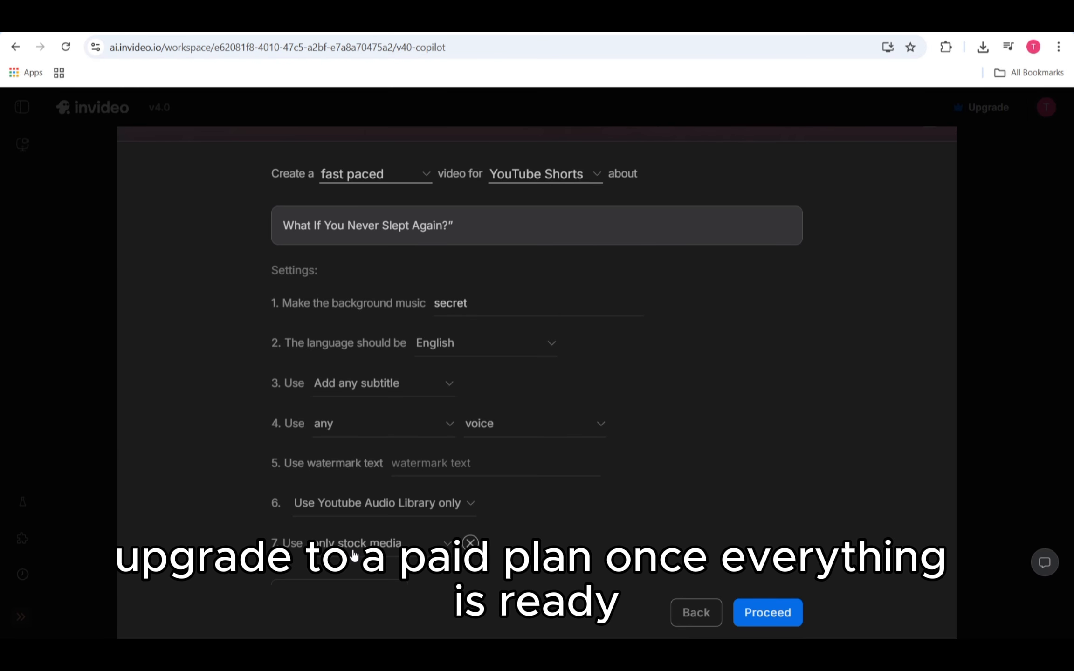
pyautogui.scroll(-1, 378, 515)
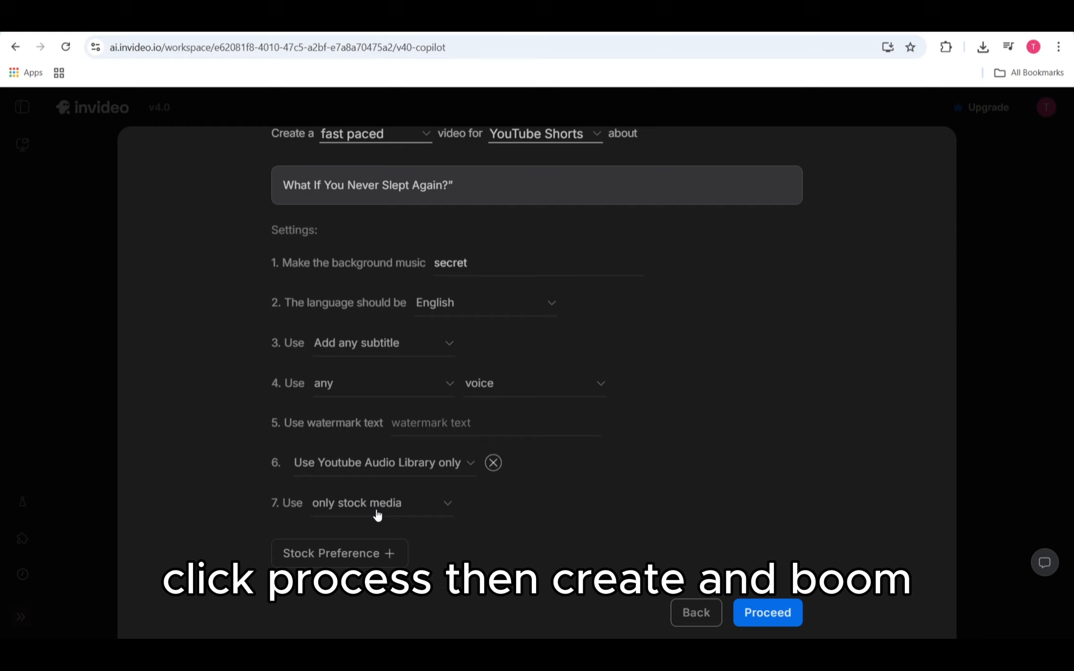
pyautogui.click(368, 555)
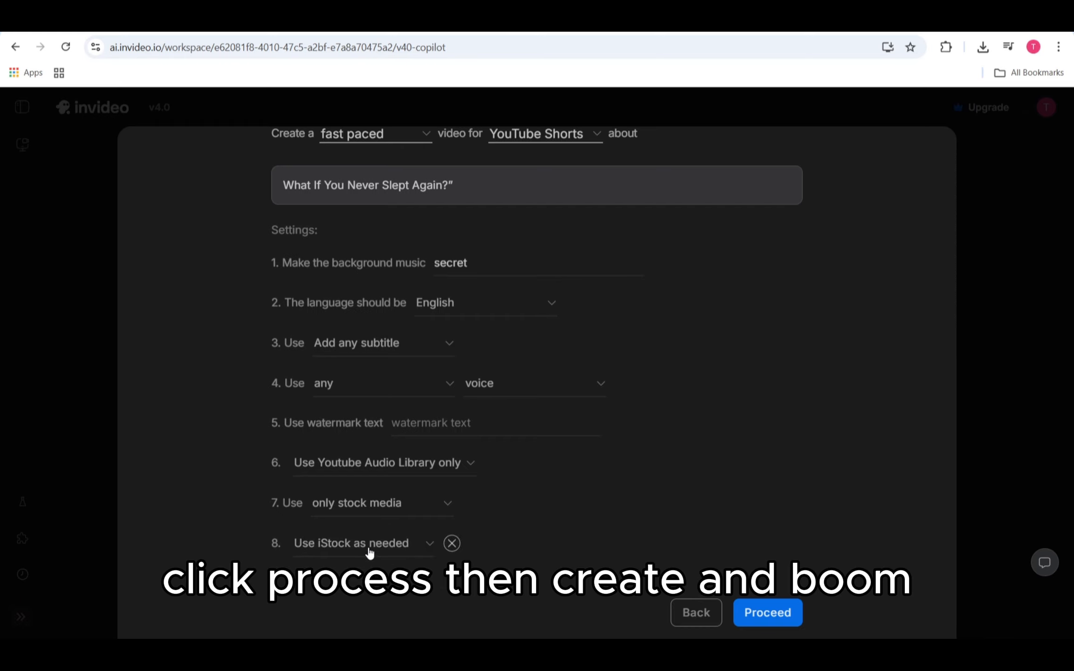
pyautogui.click(367, 546)
pyautogui.click(374, 505)
pyautogui.scroll(-1, 513, 538)
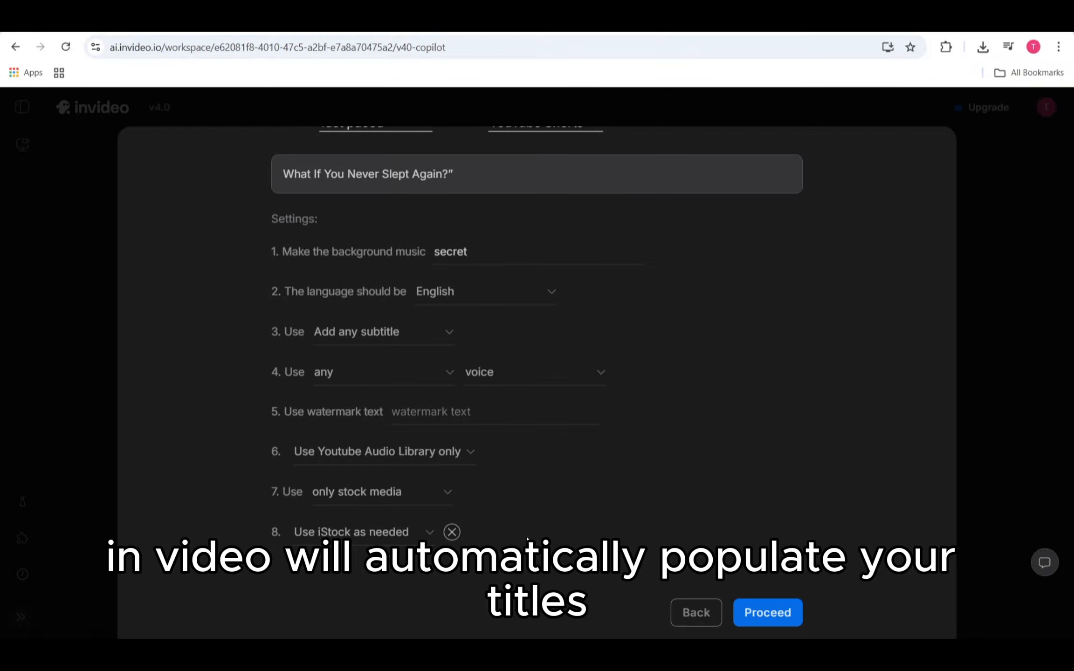
# Step: Generate the video from the configured prompt, accepting Plan 1 with Teens & Students, Rapid Cuts and Shocking Facts
pyautogui.click(747, 605)
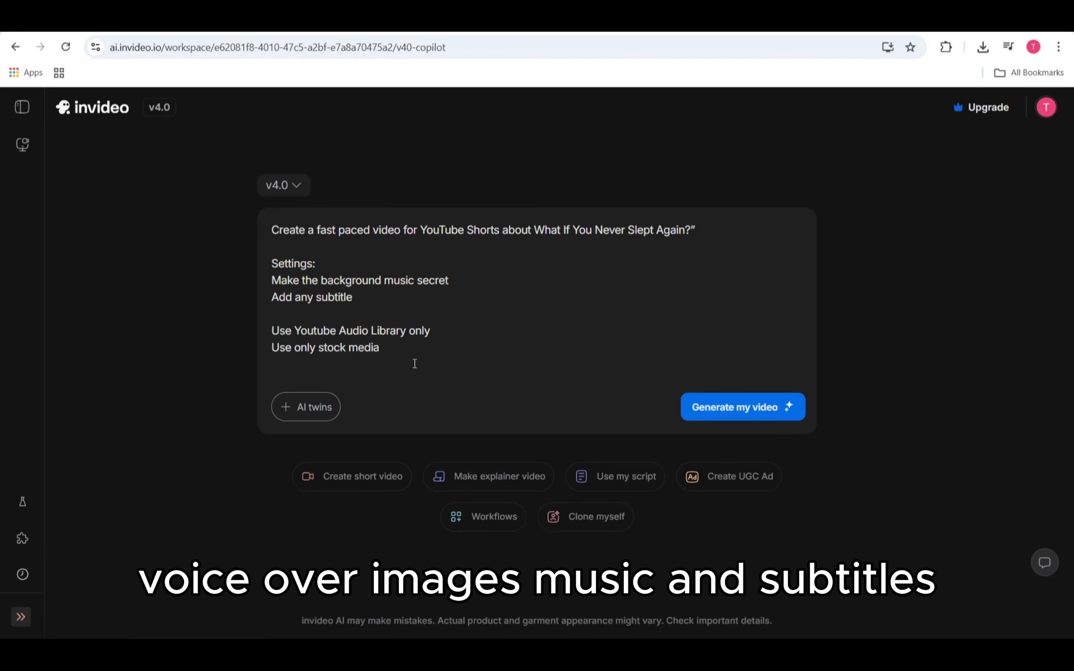
pyautogui.click(731, 407)
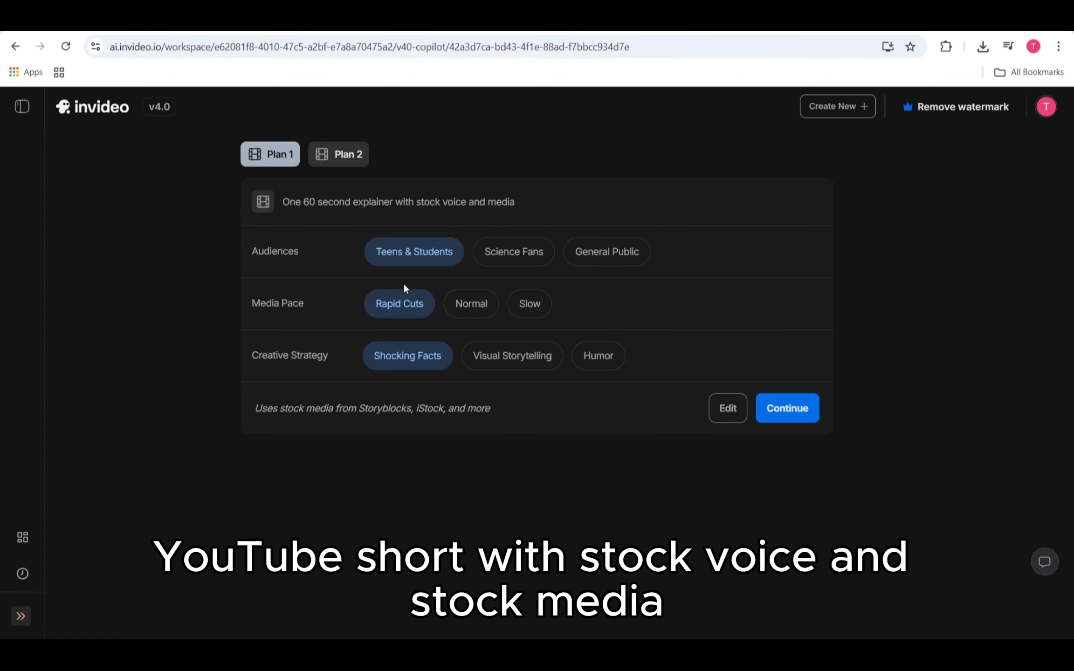
pyautogui.click(808, 409)
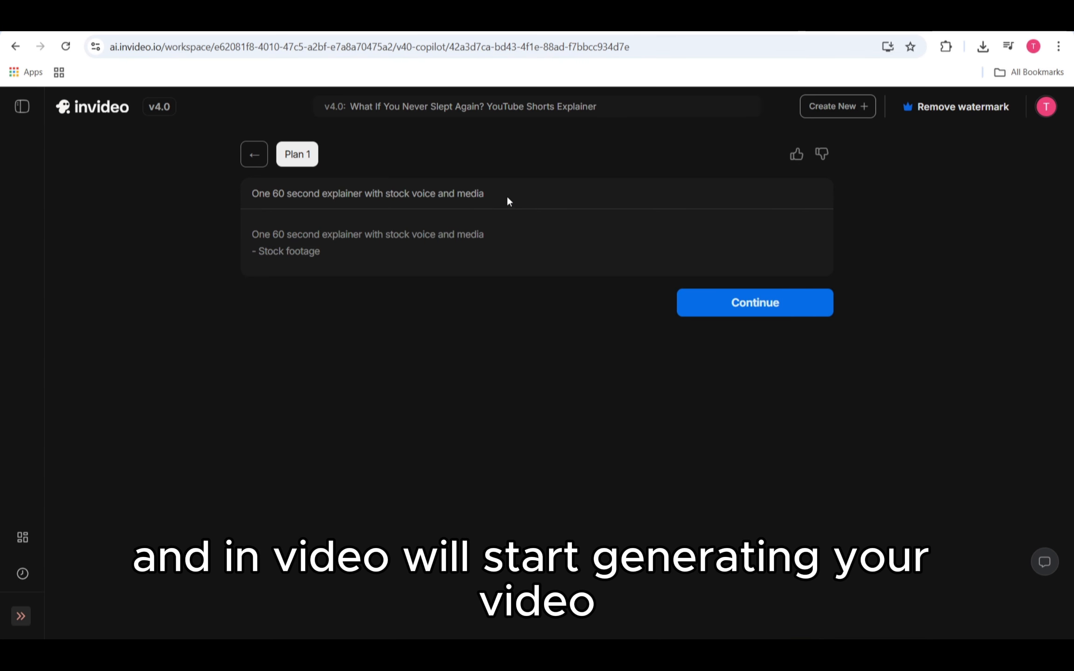
pyautogui.click(782, 303)
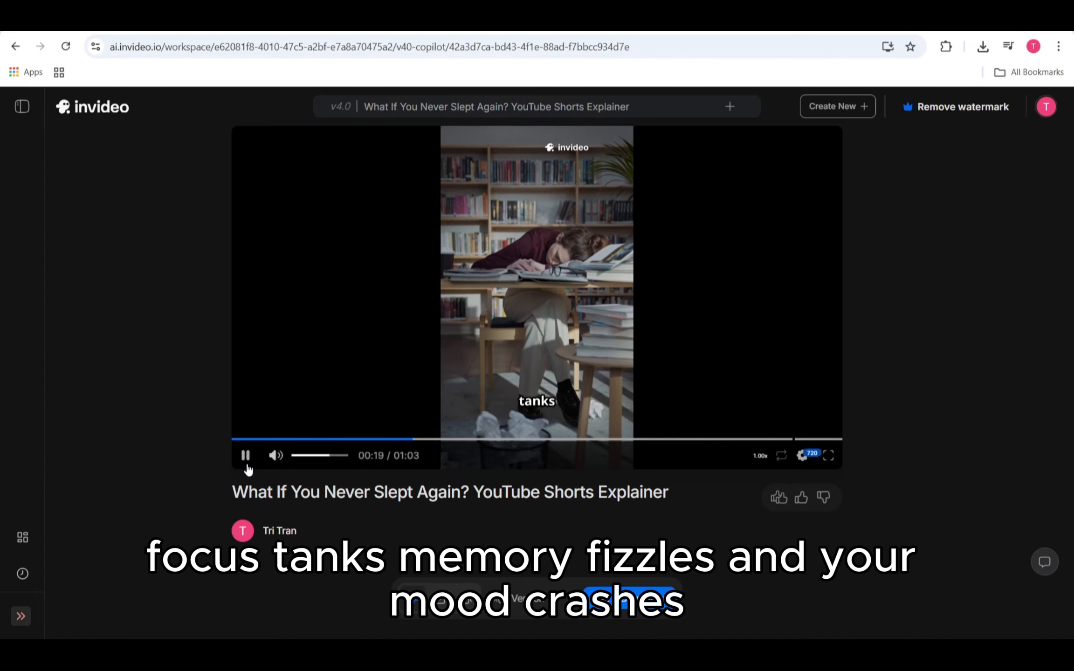
# Step: Pause the generated video and browse its scenes in the media editor, ending on media 4, "if you just skipped"
pyautogui.click(246, 466)
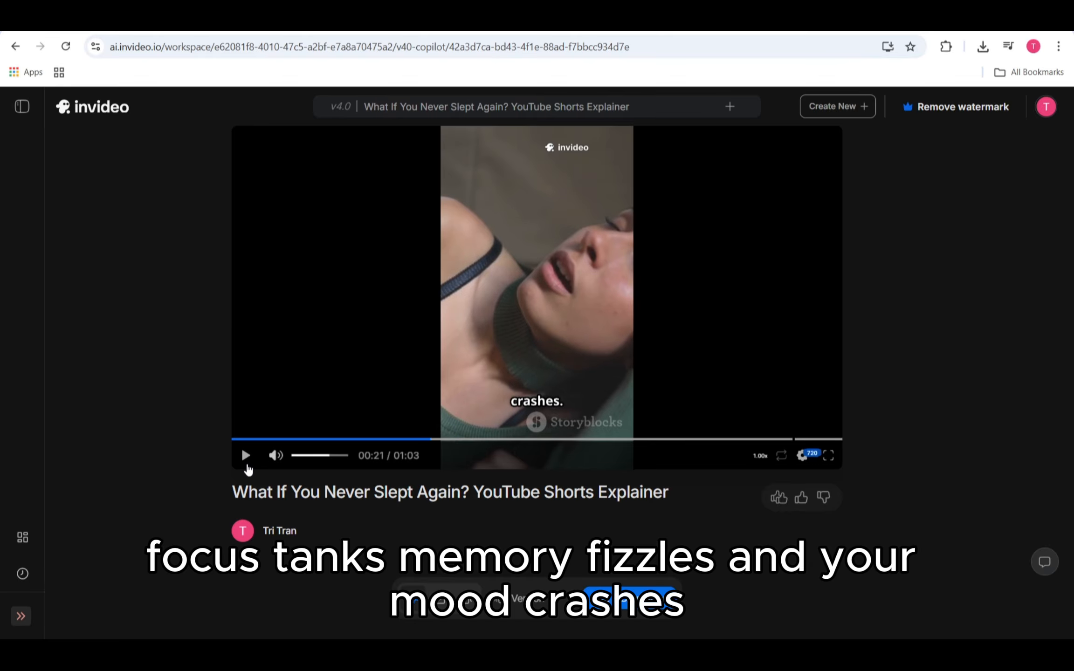
pyautogui.click(636, 601)
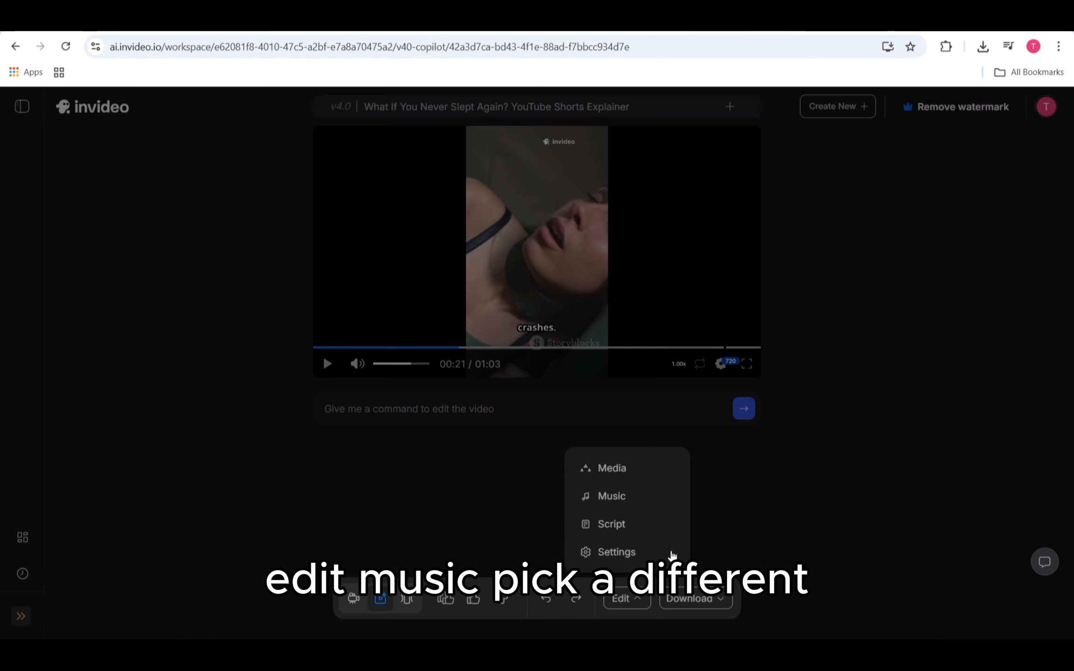
pyautogui.click(638, 470)
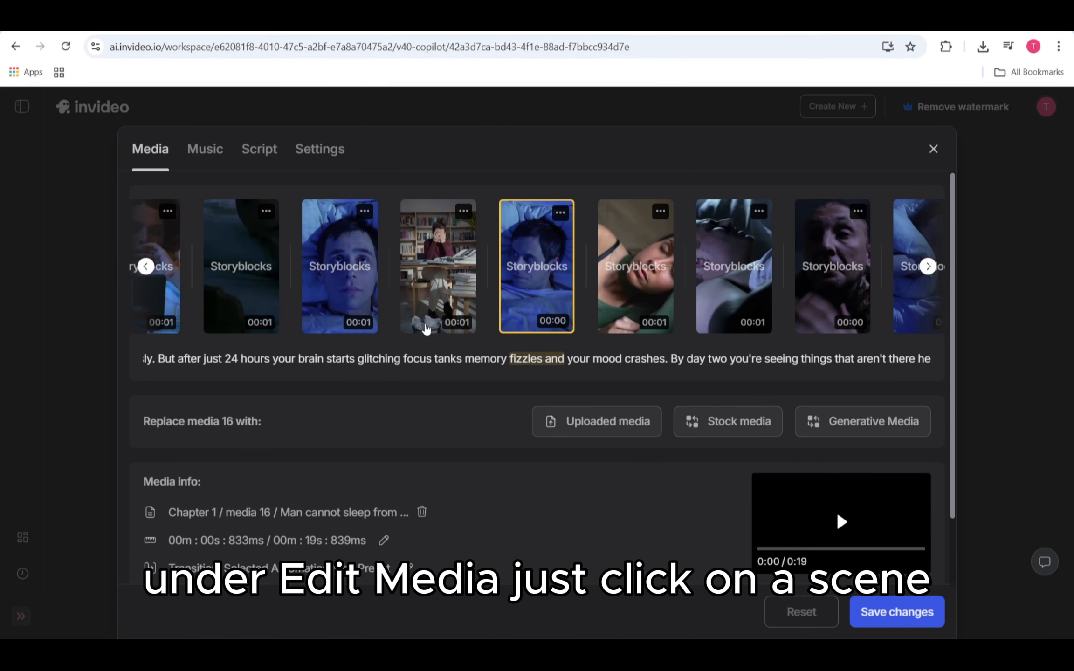
pyautogui.click(425, 297)
pyautogui.click(354, 291)
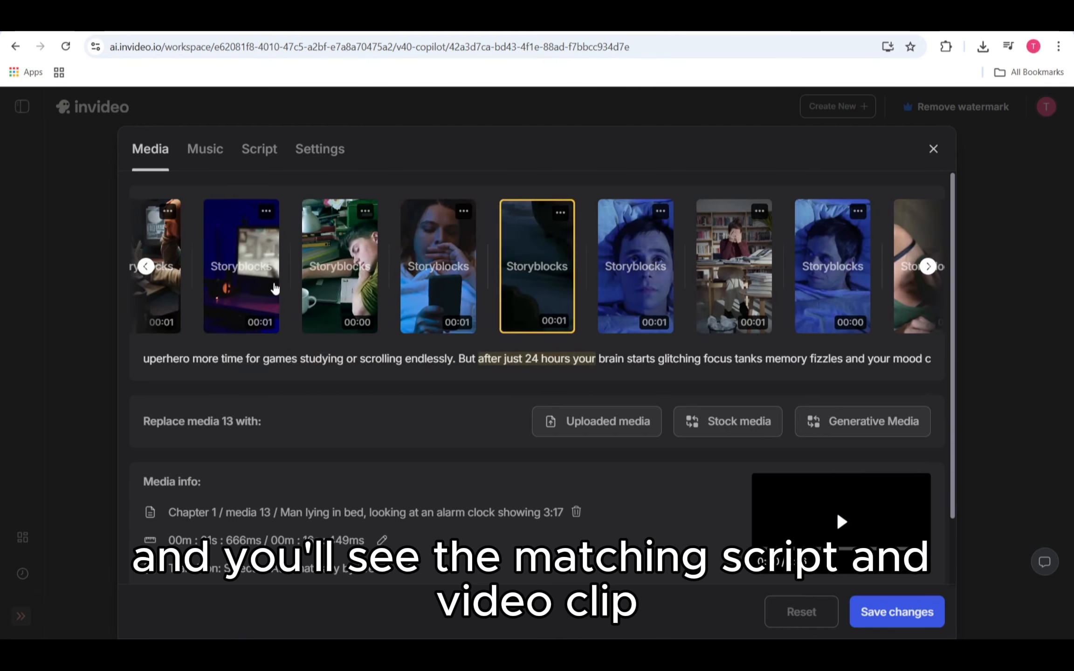
pyautogui.click(275, 290)
pyautogui.click(291, 295)
pyautogui.click(265, 302)
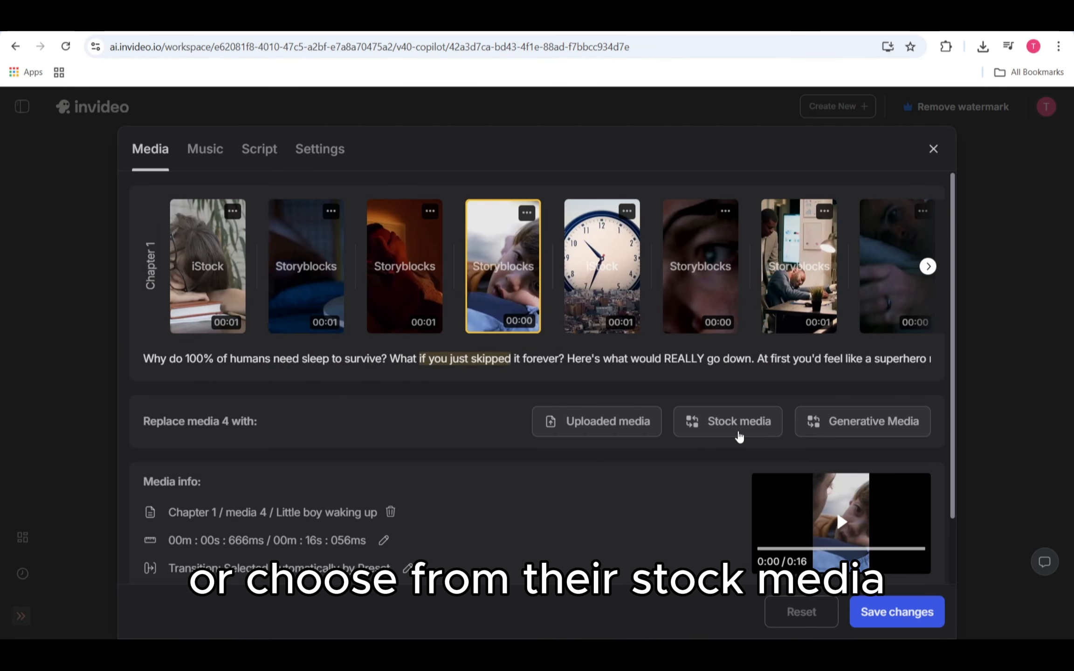
# Step: Replace the media 4 clip with the stock video "Student Slumps Over Desk With Books"
pyautogui.click(739, 437)
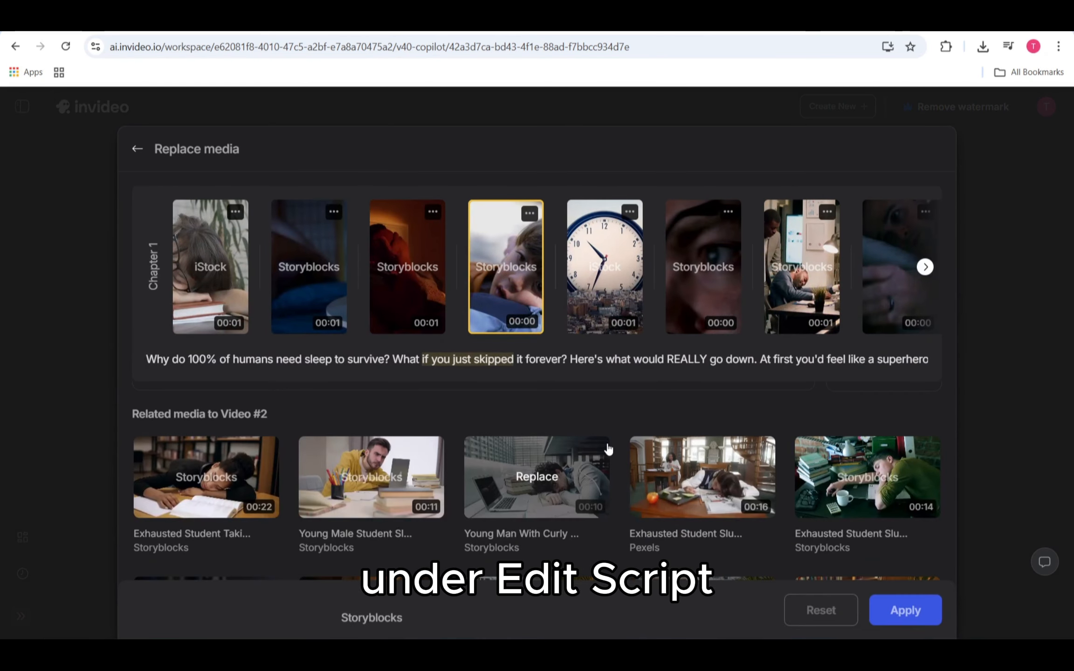
pyautogui.scroll(-5, 608, 449)
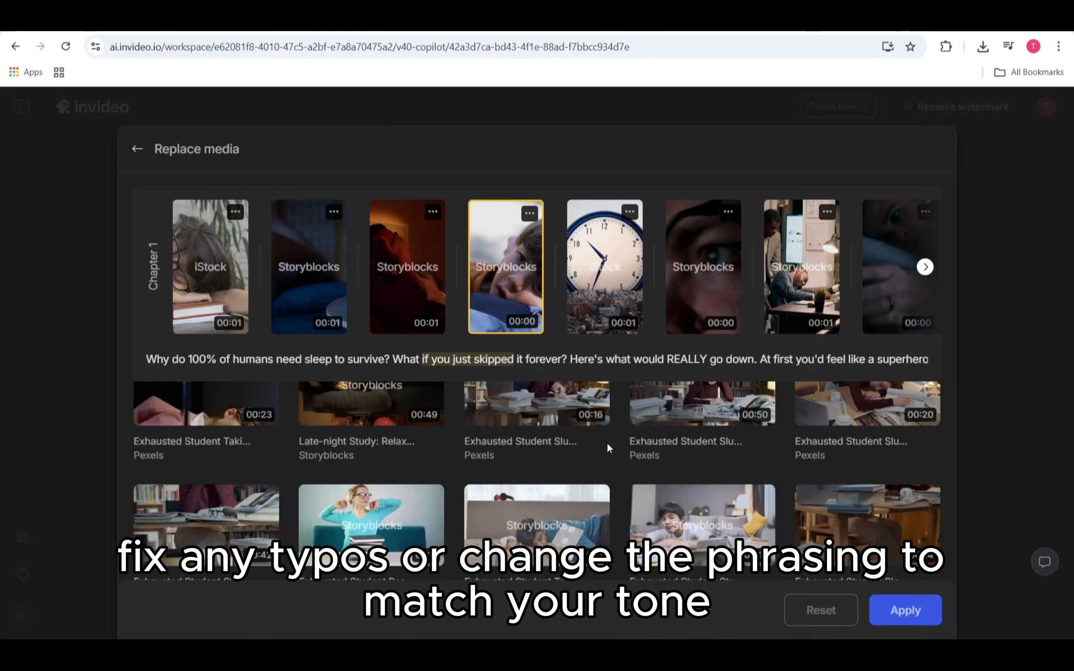
pyautogui.scroll(-8, 607, 448)
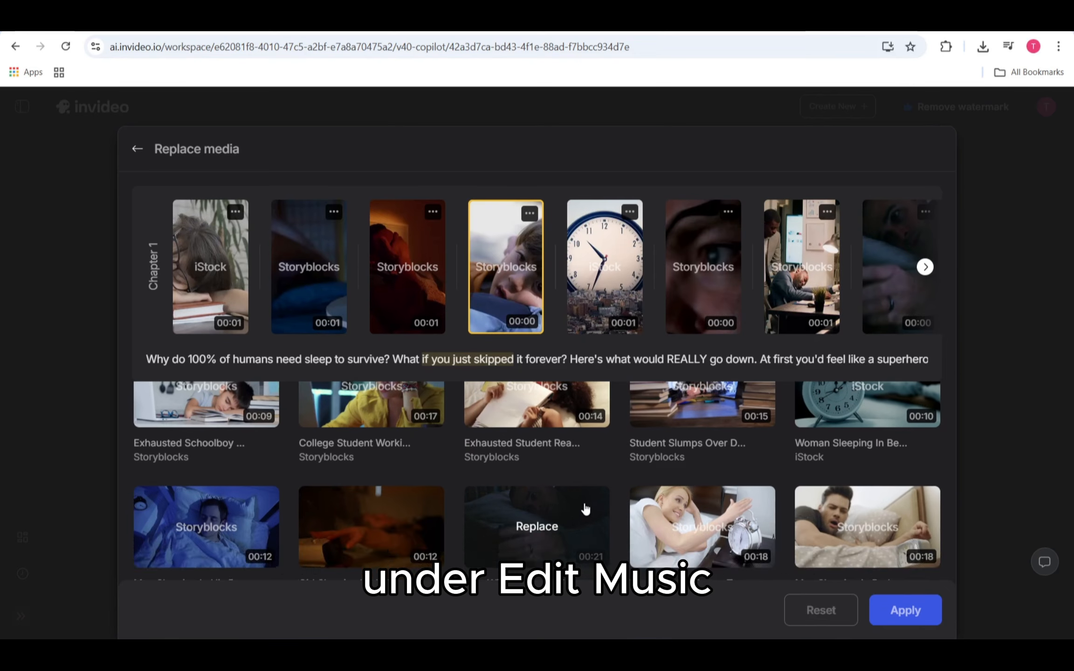
pyautogui.scroll(3, 585, 509)
pyautogui.scroll(-3, 586, 509)
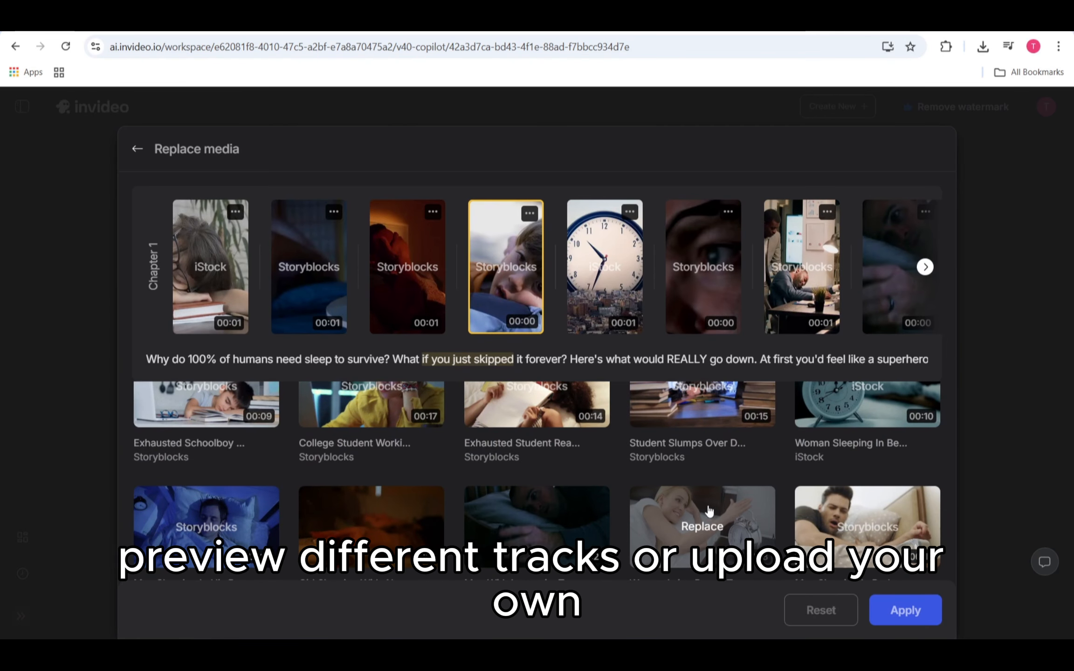
pyautogui.click(702, 423)
pyautogui.click(892, 615)
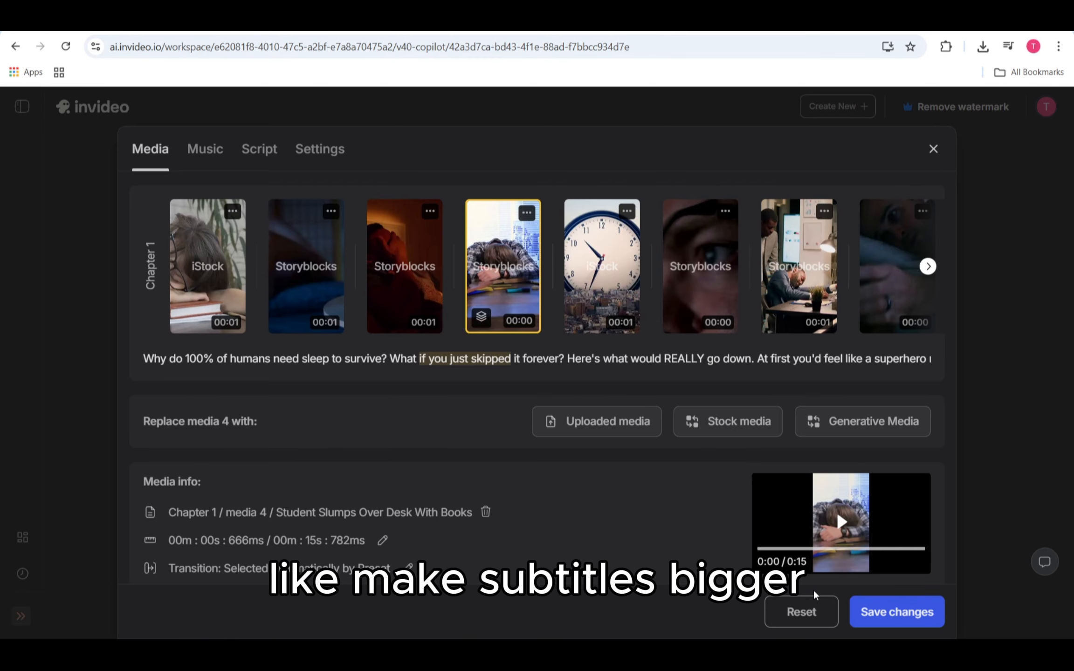
# Step: Discard the unsaved media change, then review the video's script and music before closing the editor
pyautogui.click(259, 149)
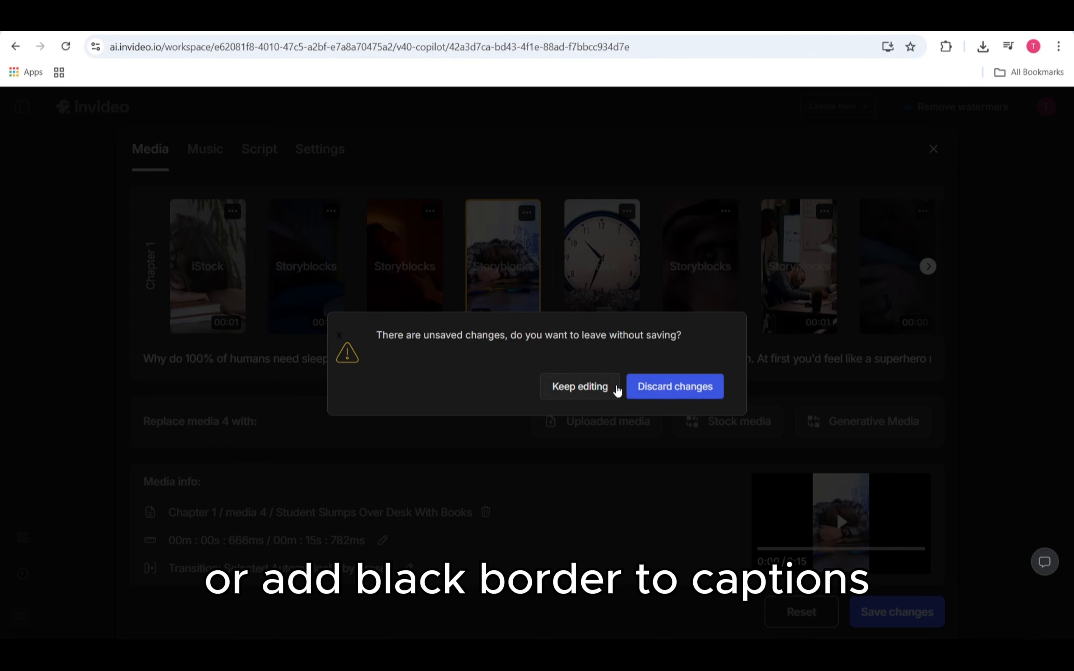
pyautogui.click(642, 388)
pyautogui.scroll(-6, 471, 356)
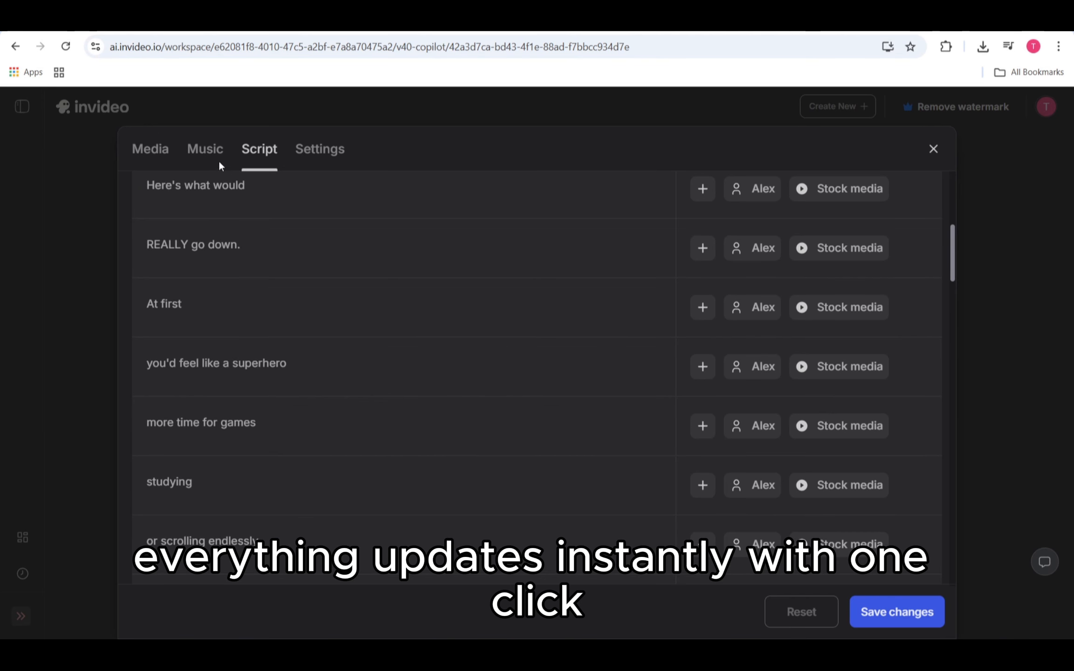
pyautogui.click(214, 158)
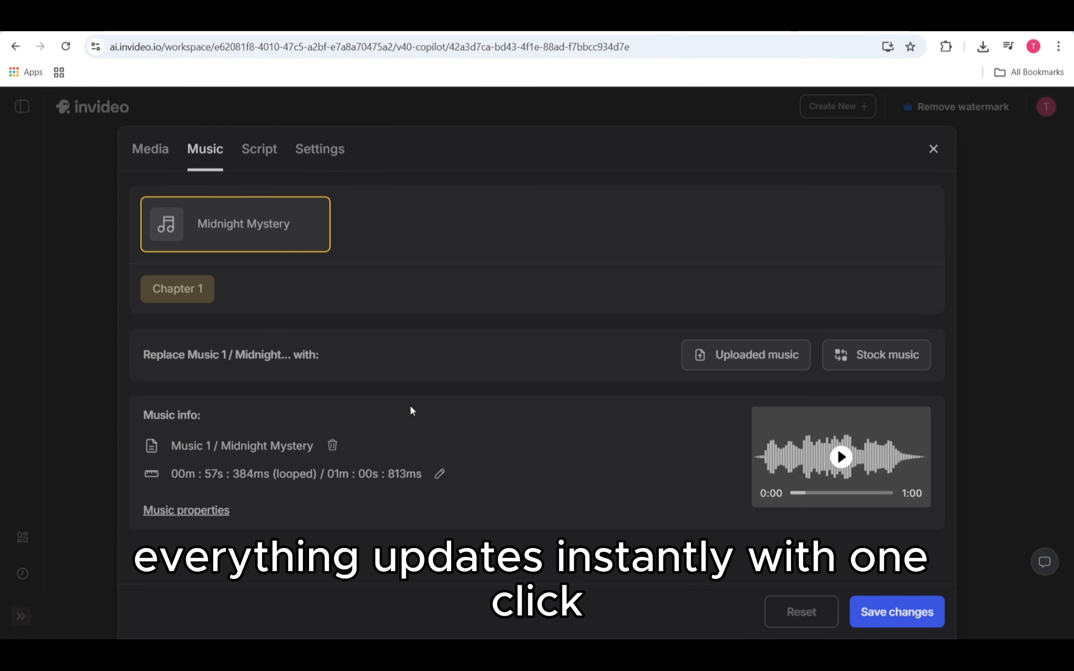
pyautogui.click(934, 149)
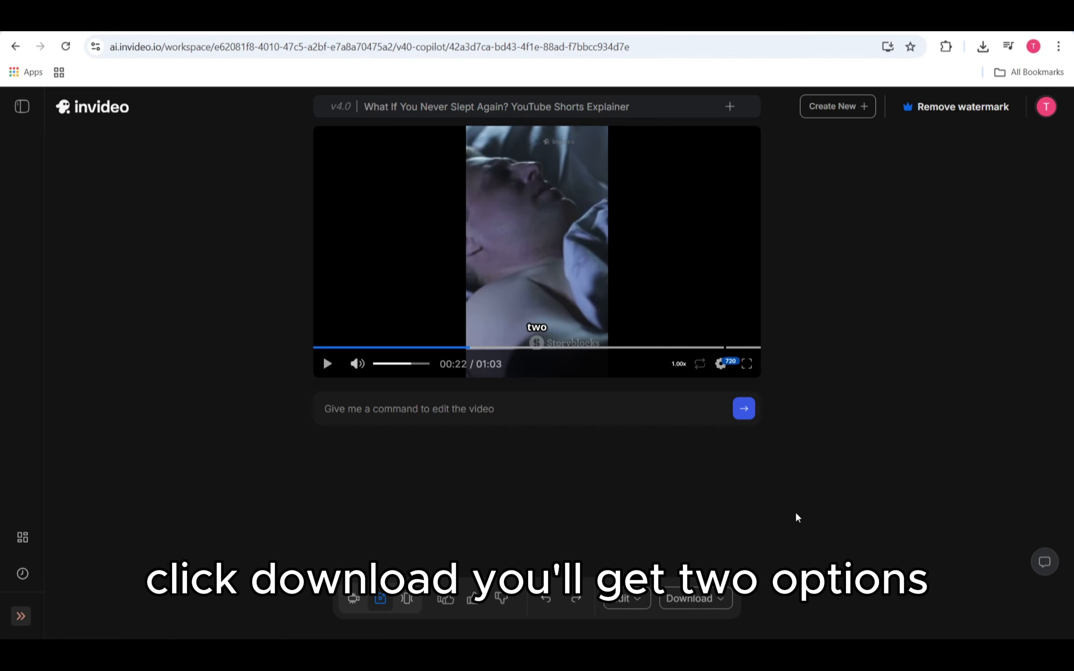
# Step: Check the download options, then compare the annual and monthly pricing plans for removing the watermark
pyautogui.click(722, 602)
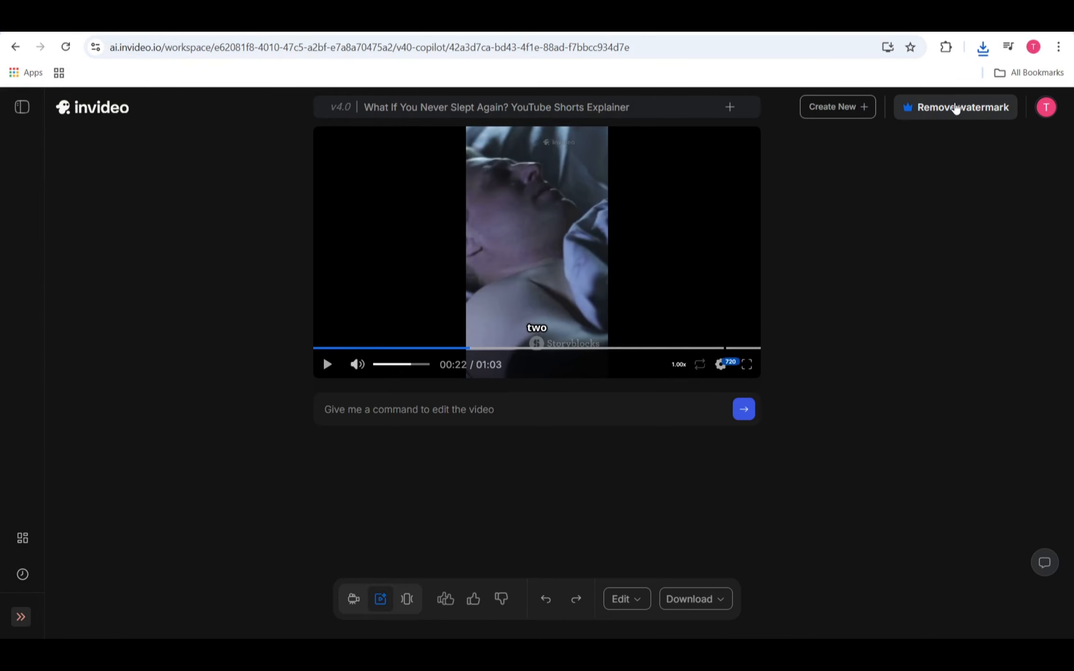
pyautogui.click(954, 107)
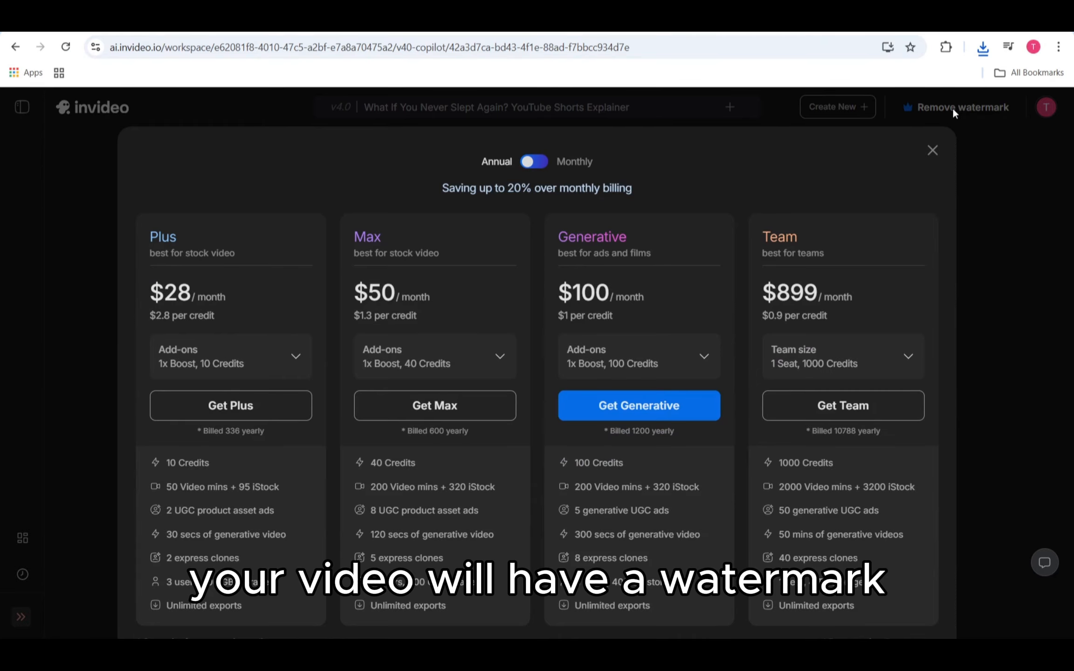
pyautogui.click(536, 164)
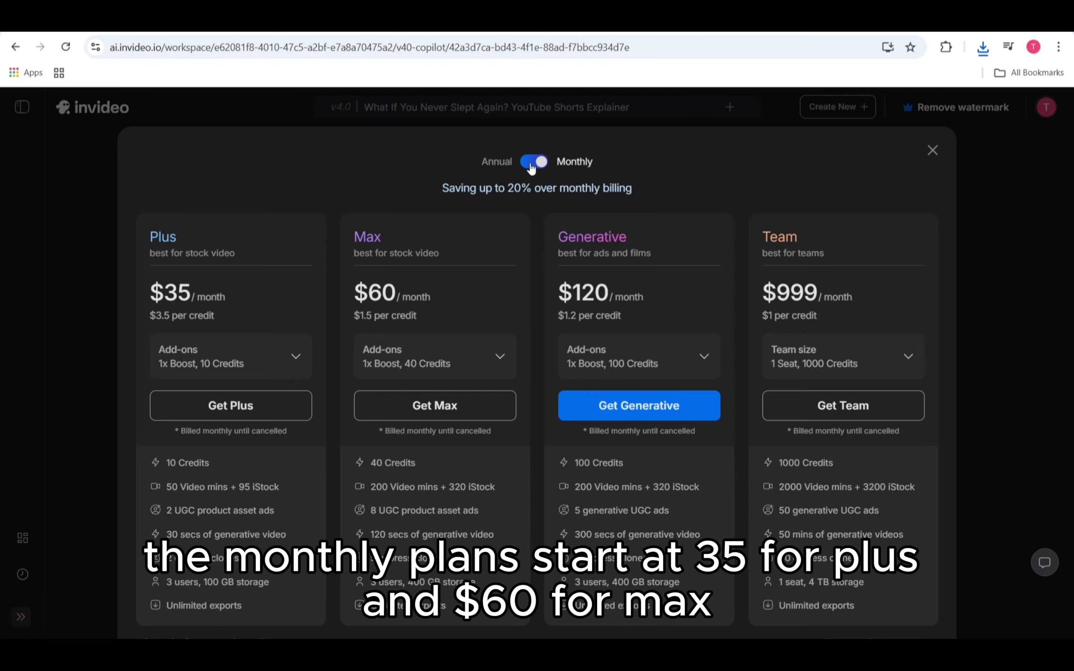
pyautogui.click(532, 168)
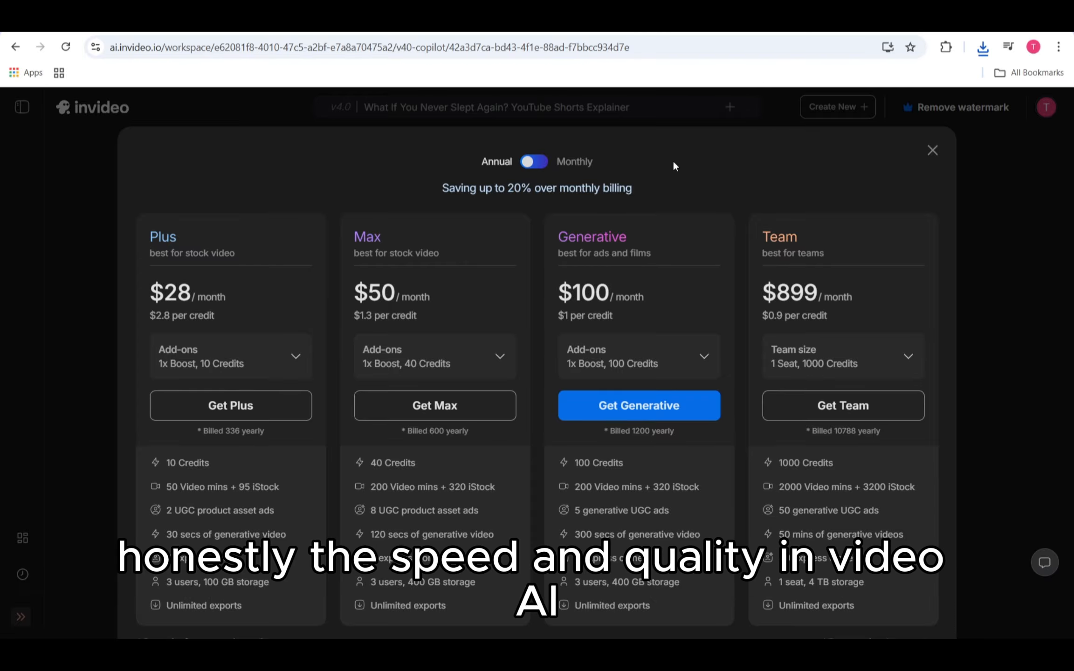
pyautogui.click(933, 150)
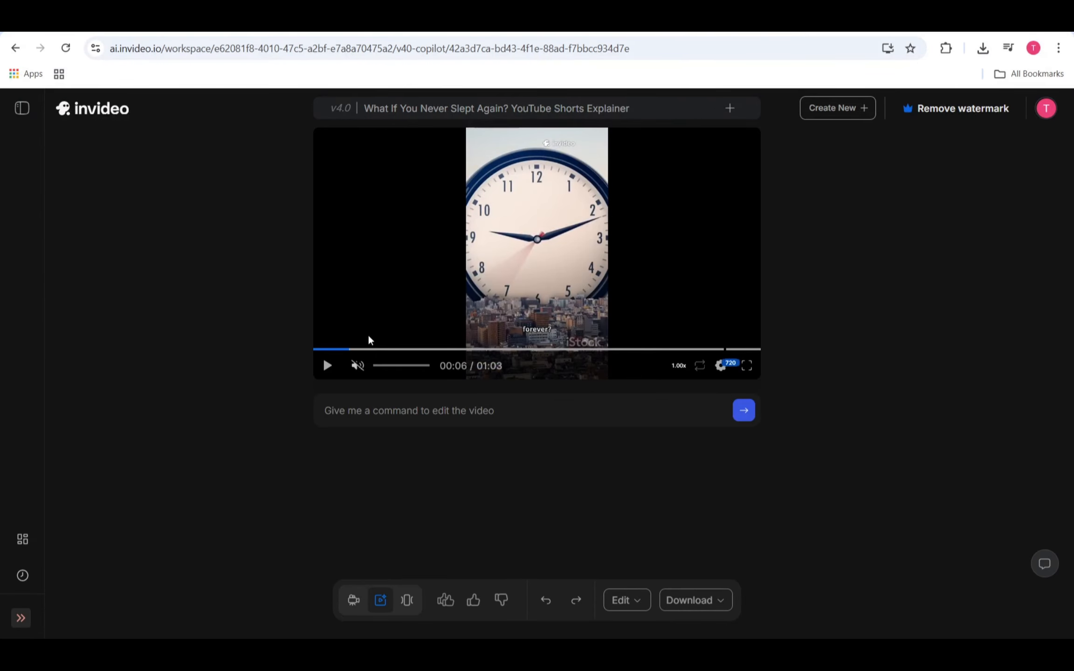
# Step: Play the generated short video, skipping ahead to about 0:50 and 0:58
pyautogui.click(328, 366)
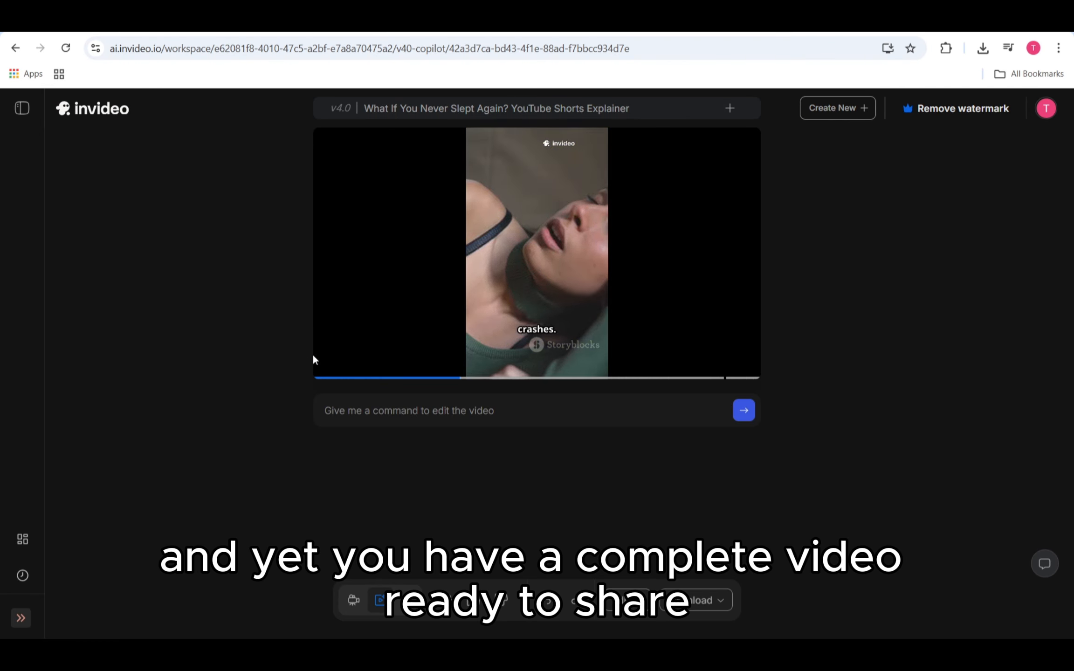
pyautogui.moveTo(324, 366)
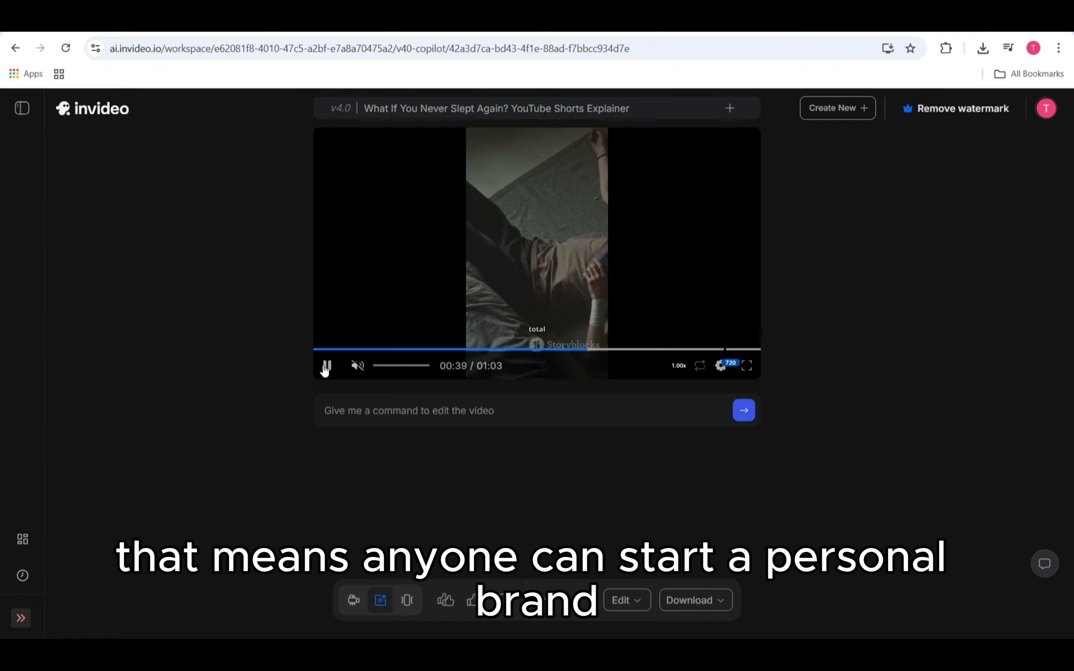
pyautogui.click(671, 349)
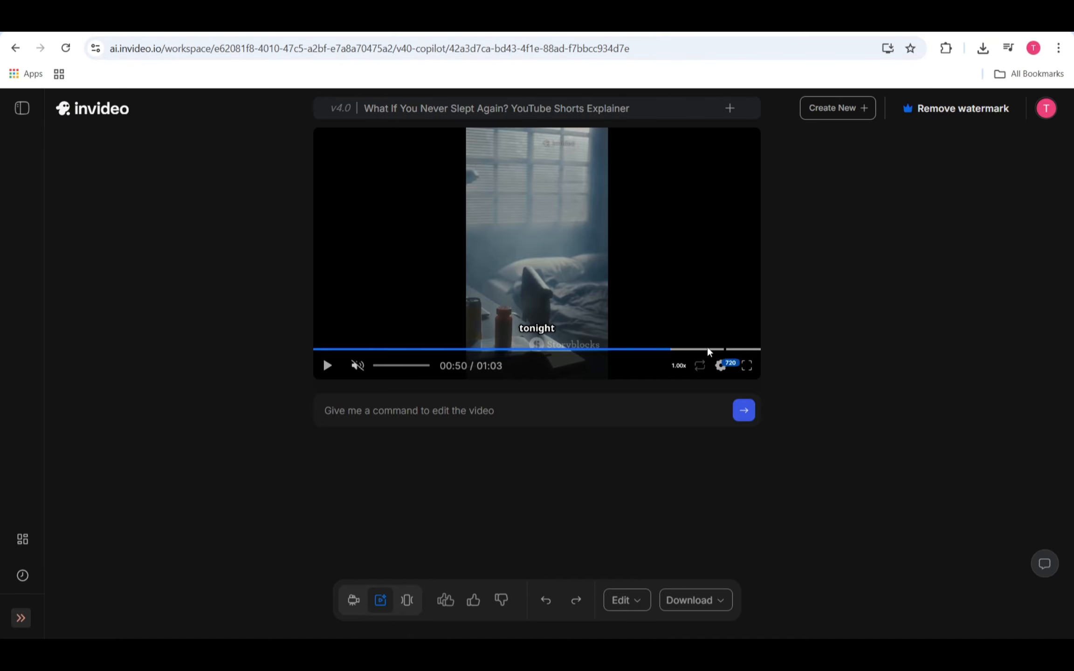
pyautogui.click(724, 350)
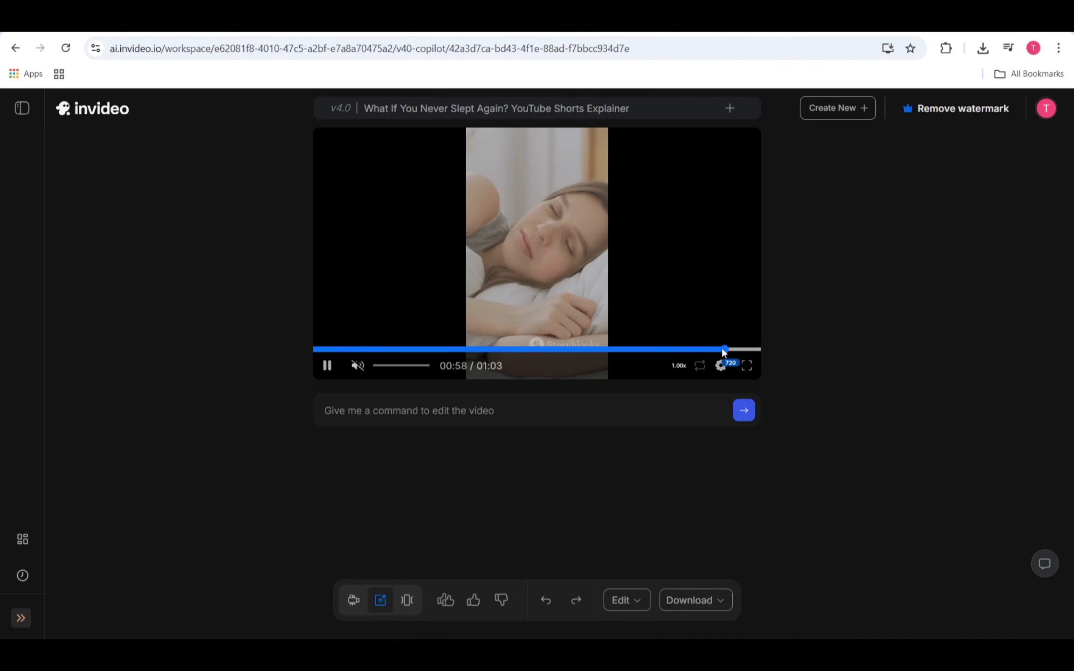